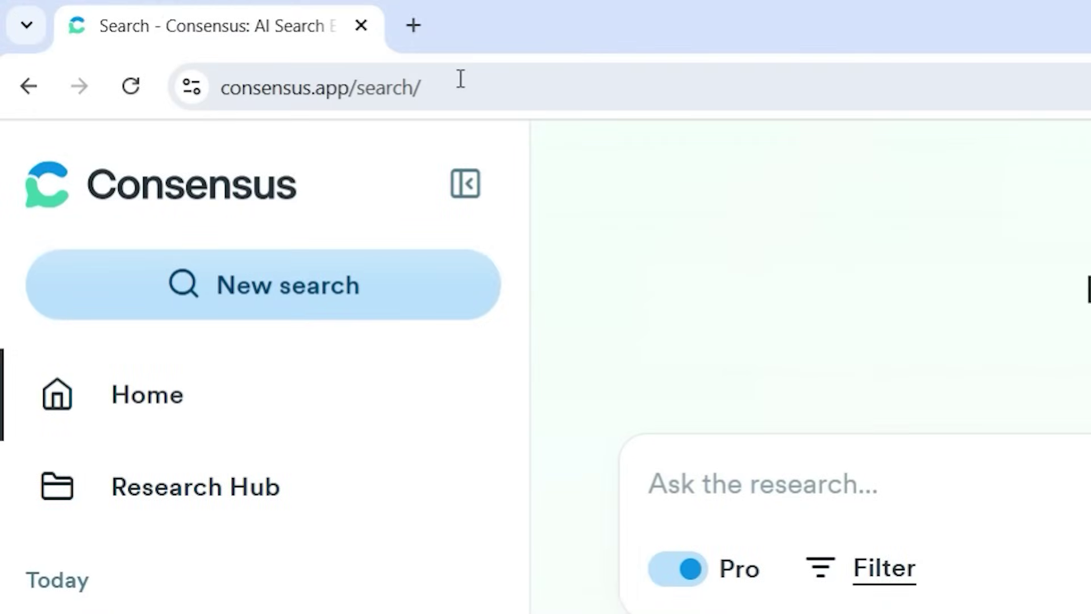
- Collapse the Consensus sidebar and highlight the section 2 heading on coating materials and techniques in the open PDF paper
click(230, 43)
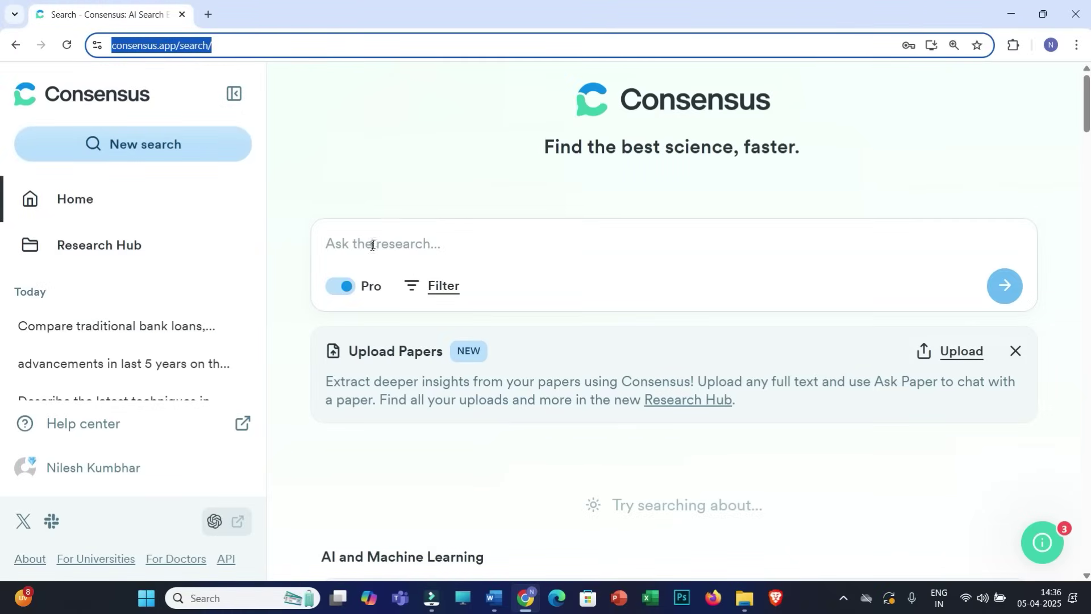
click(235, 94)
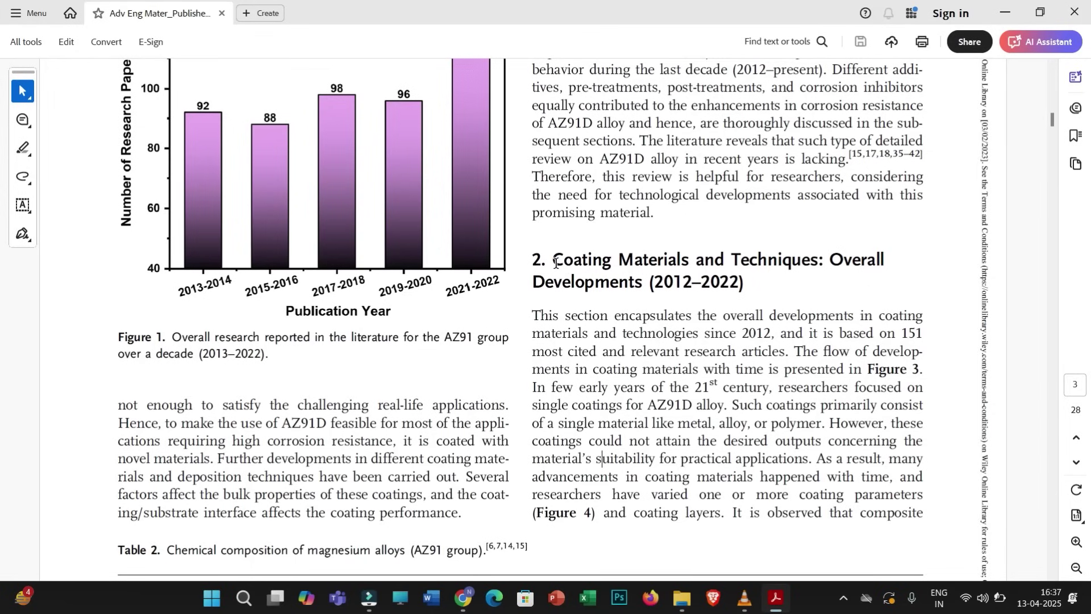
drag(556, 259, 816, 271)
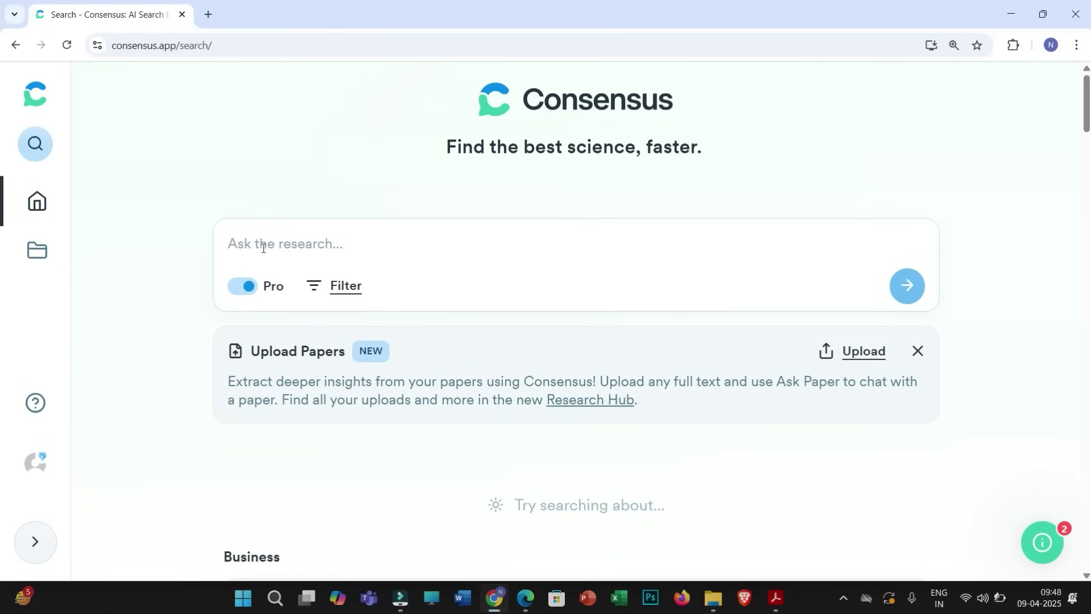
- Search Consensus for "Will coating materials and techniques influence the corrosion behavior of magnesium alloys?"
click(263, 245)
text(Will coating materials and techniques influence the corrosion behavior of magnesium alloys?)
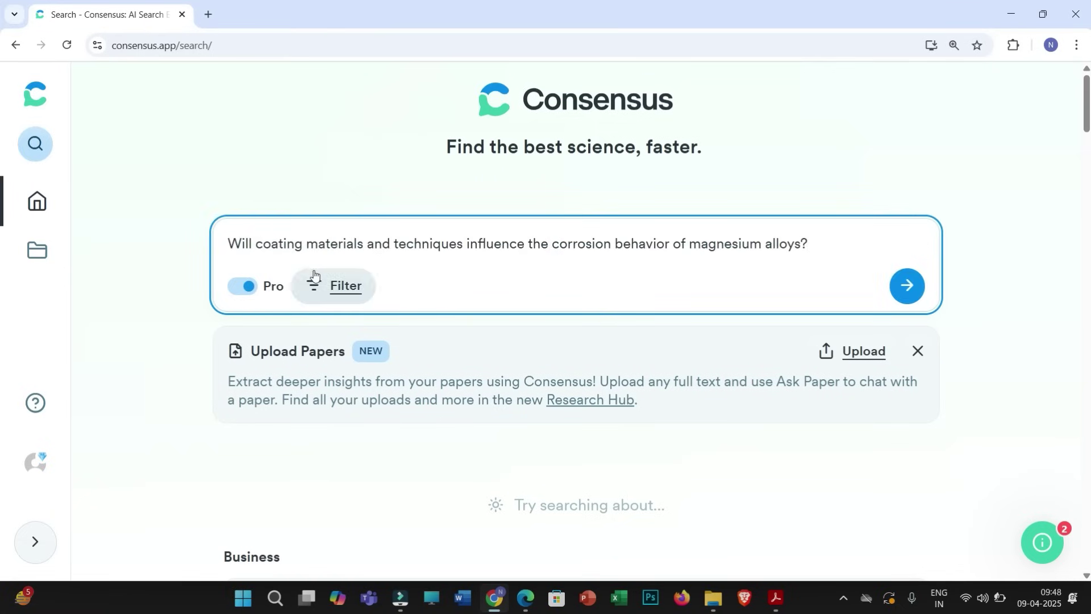
drag(318, 243, 516, 243)
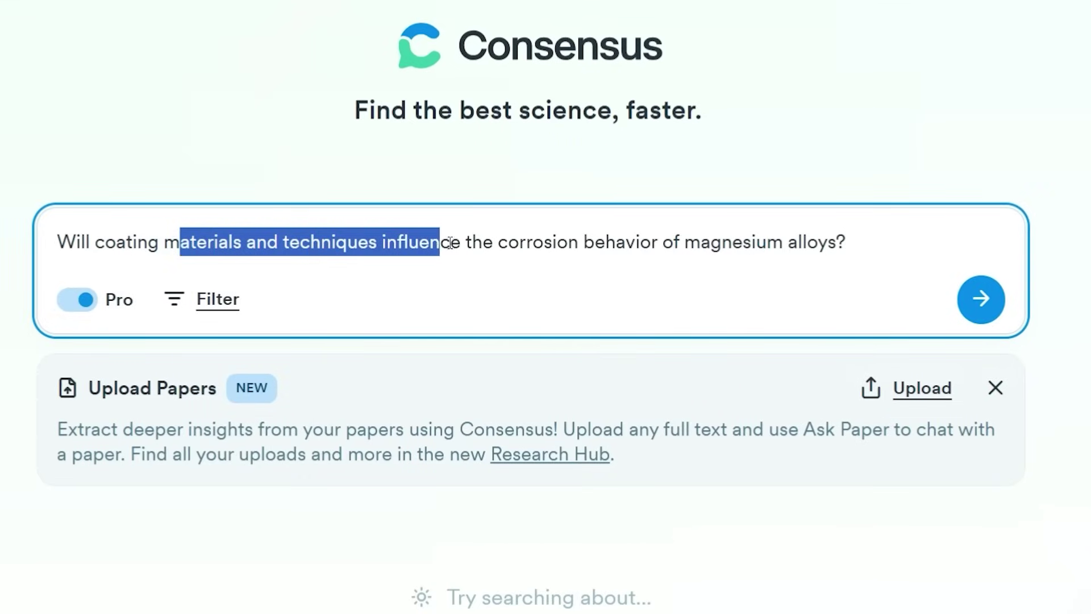
drag(450, 244, 847, 240)
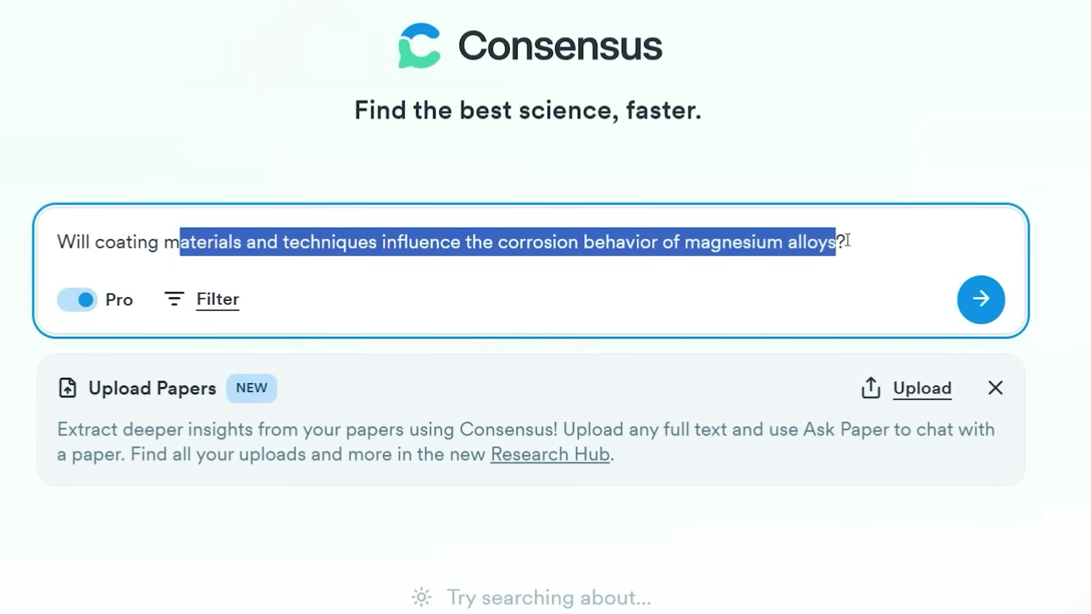
click(900, 241)
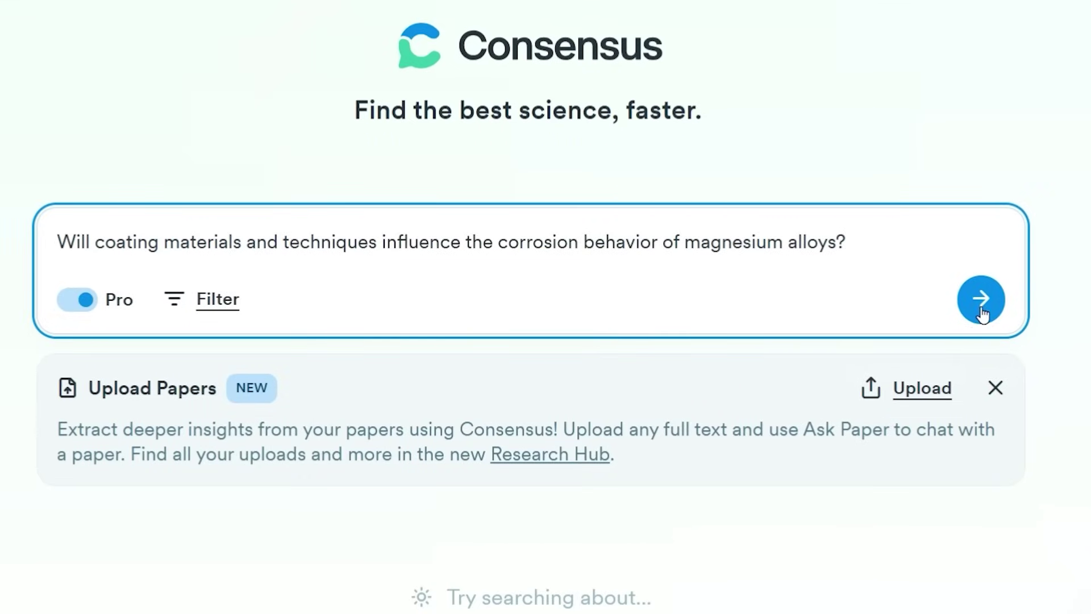
click(981, 301)
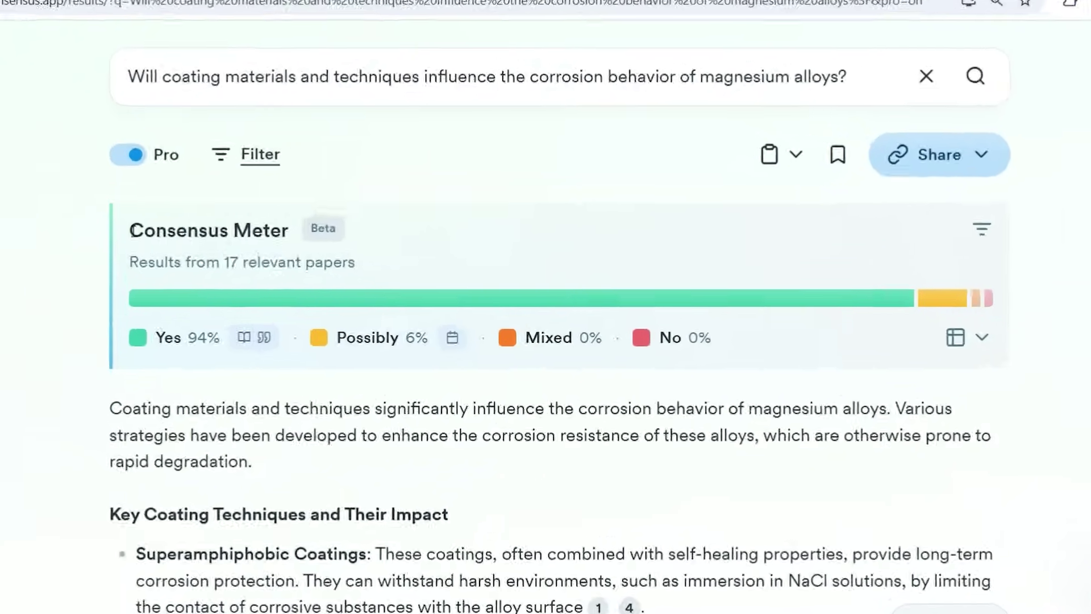
- Examine the Consensus Meter's Yes and Possibly shares against the wording of the research question
drag(230, 231, 355, 236)
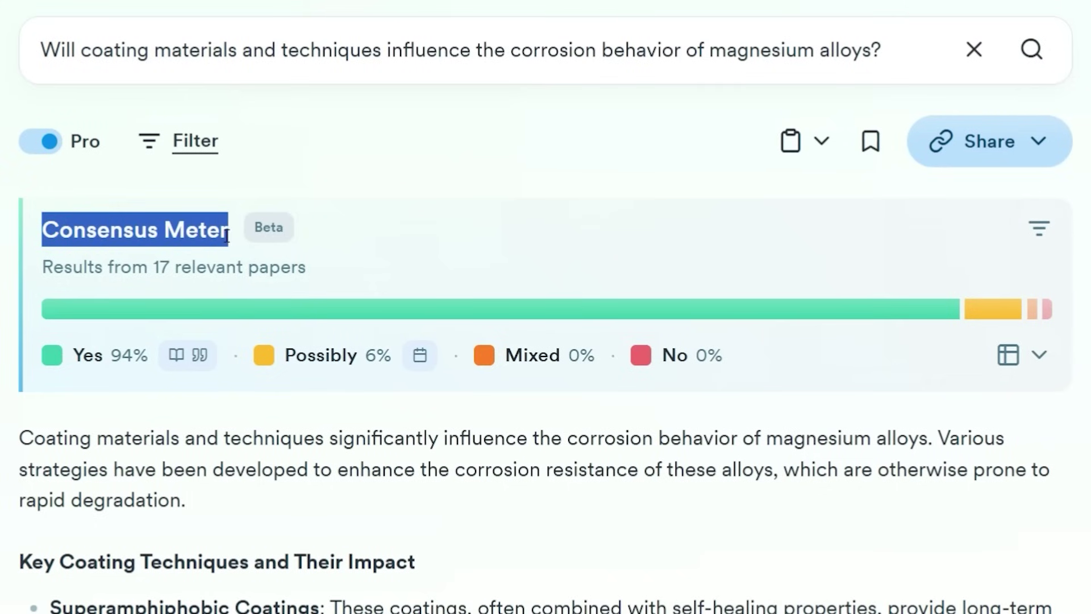
drag(148, 357, 71, 369)
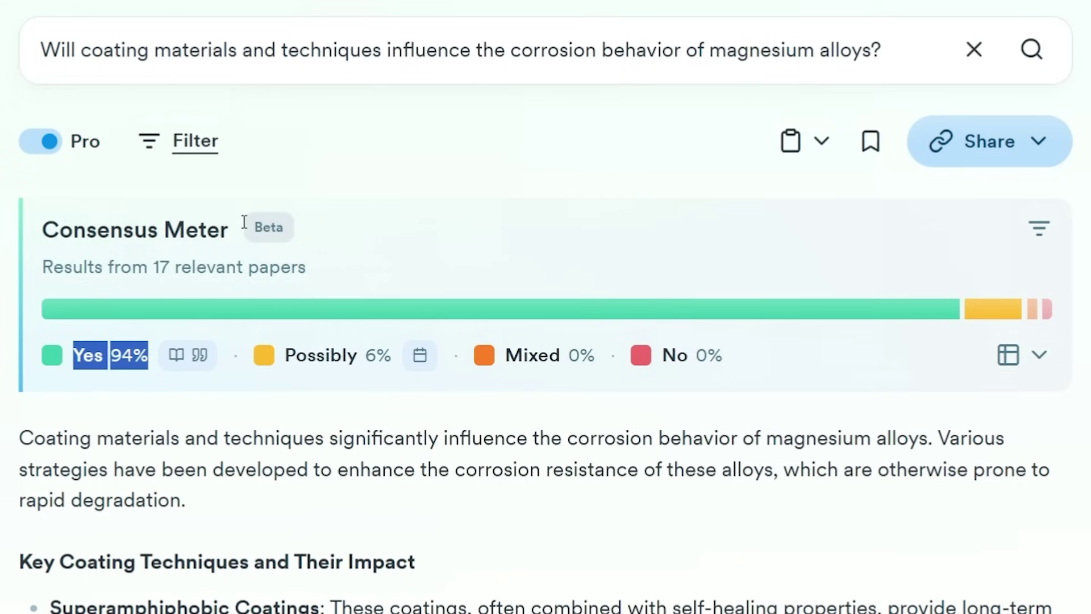
drag(149, 50, 383, 63)
drag(510, 51, 653, 60)
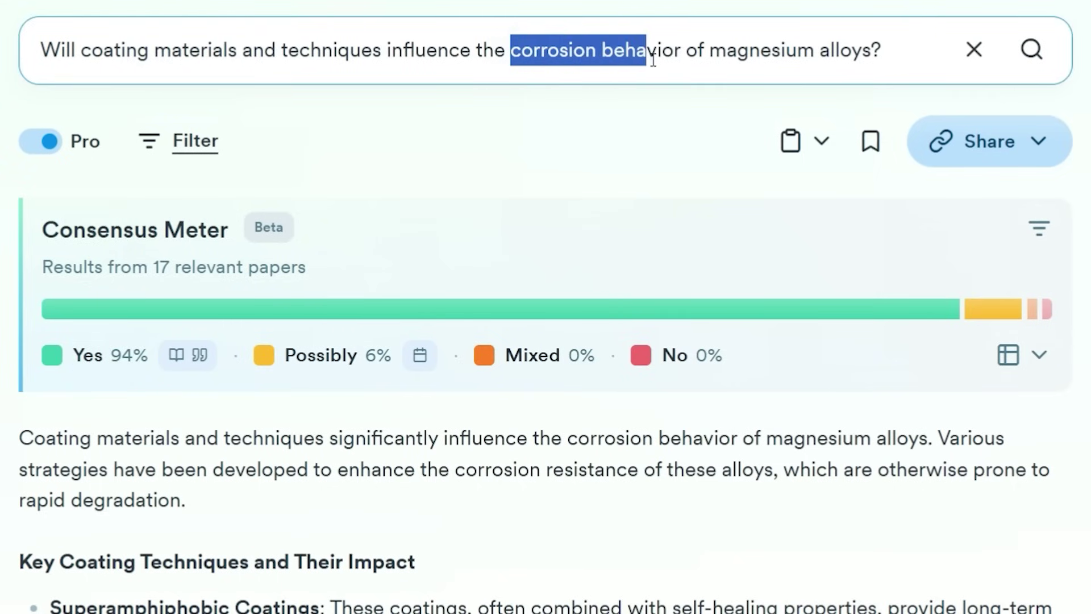
drag(392, 355, 365, 356)
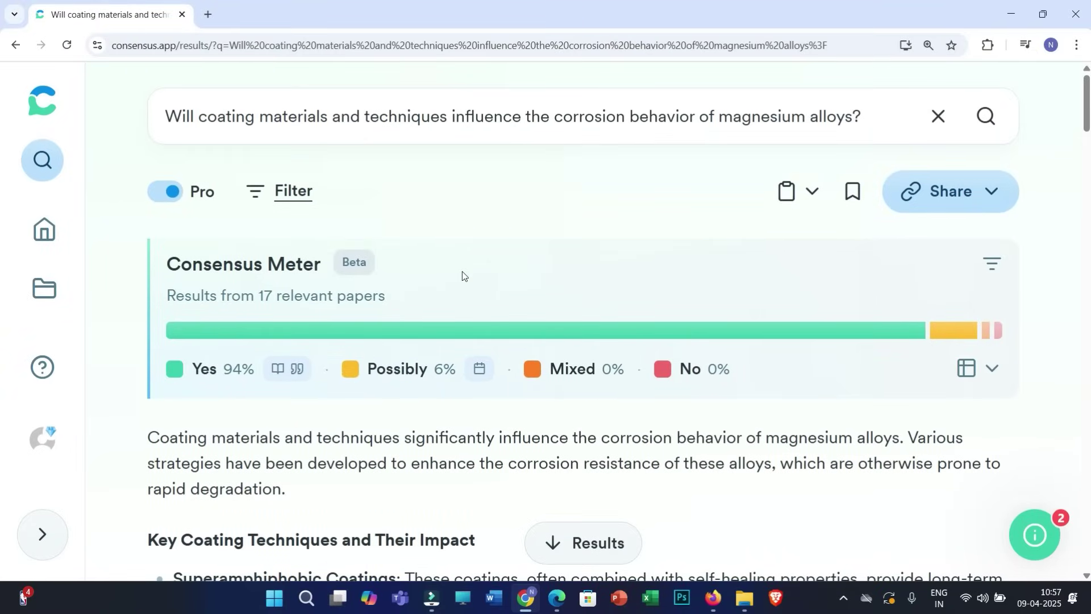
drag(257, 370, 200, 369)
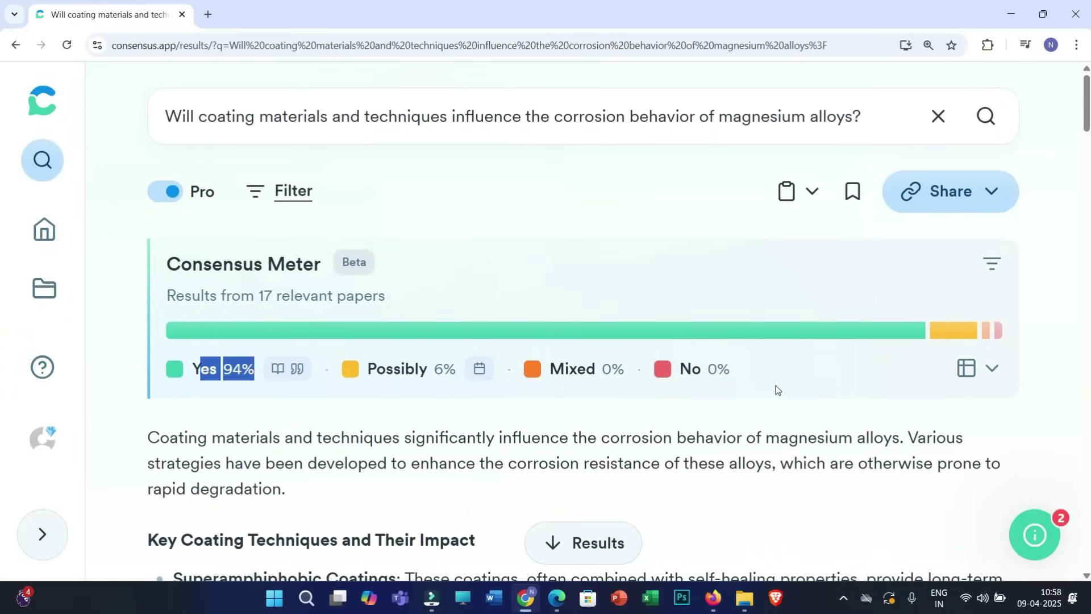
- Expand the Consensus Meter table, review its Results, Recency, Methods, Journals and Citations columns, and collapse it again
click(994, 374)
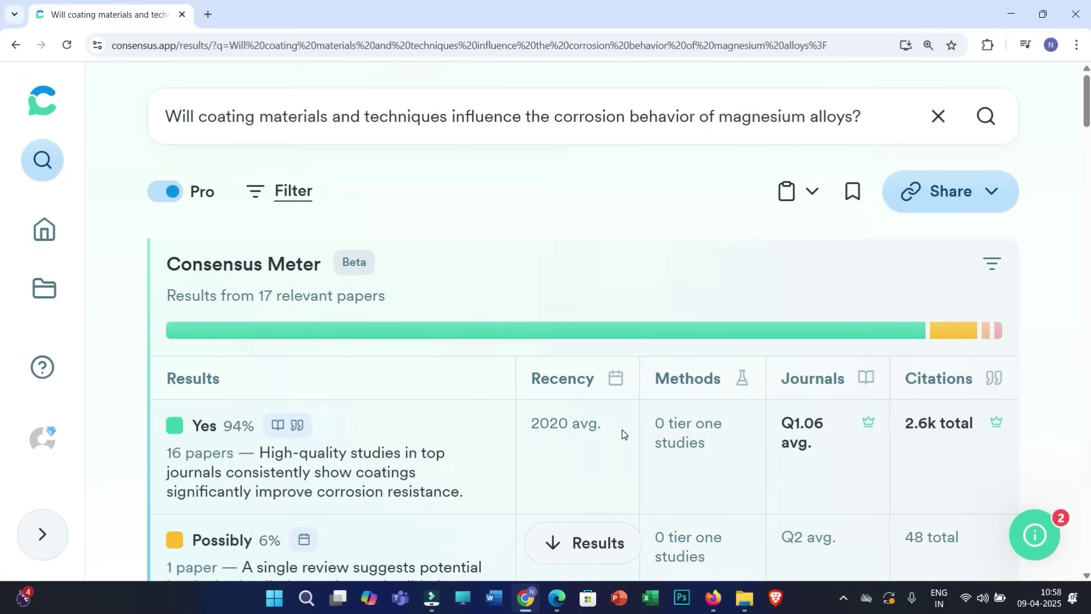
scroll(619, 414, down, 2)
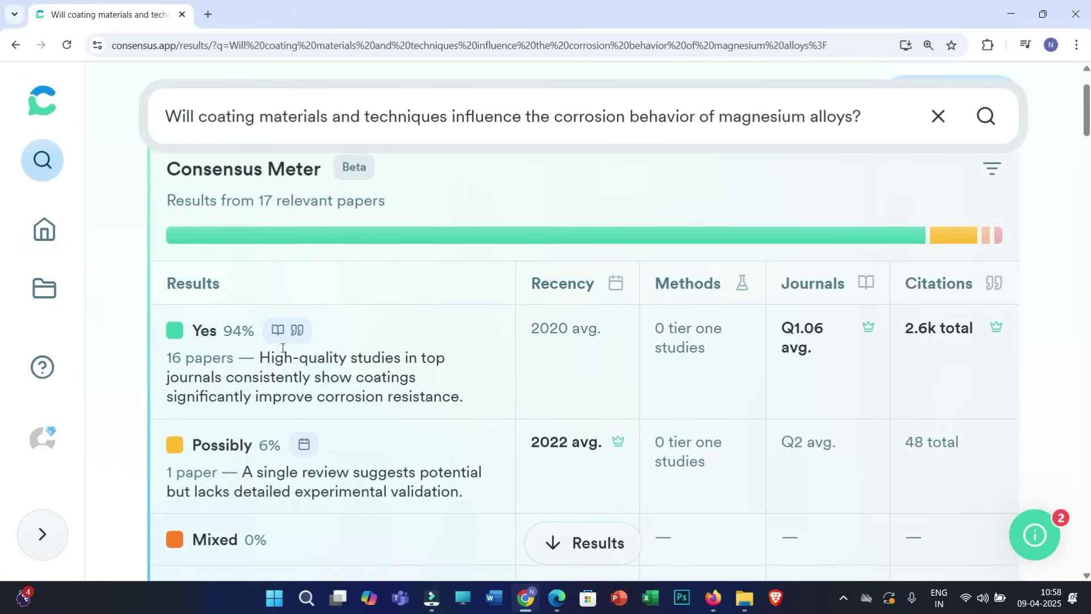
drag(257, 336, 224, 328)
drag(542, 288, 592, 285)
drag(671, 284, 714, 285)
drag(792, 292, 981, 295)
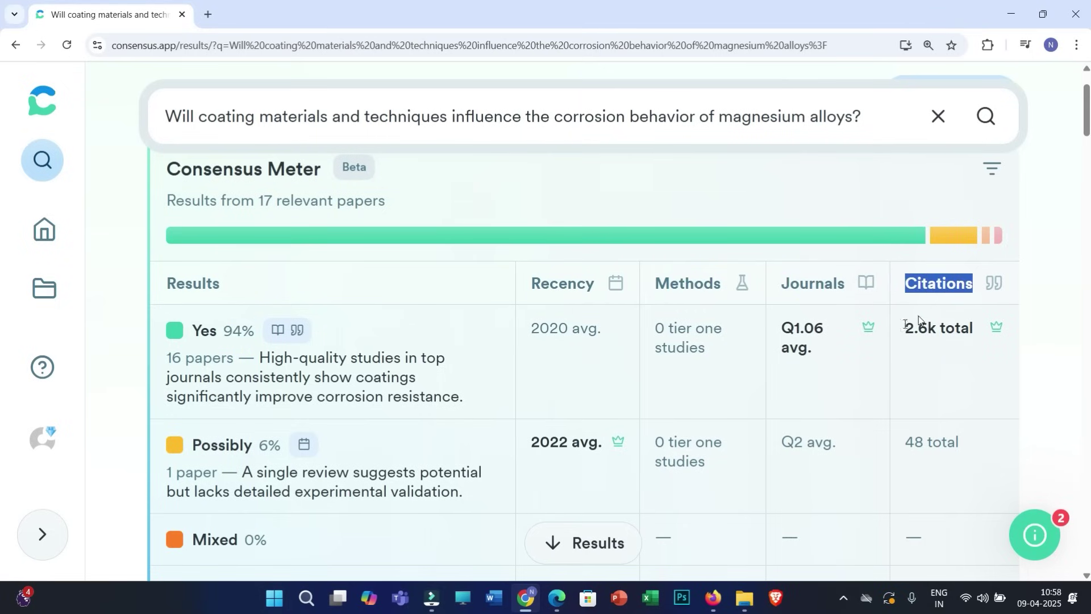
scroll(755, 365, up, 2)
scroll(903, 401, down, 1)
scroll(909, 426, down, 4)
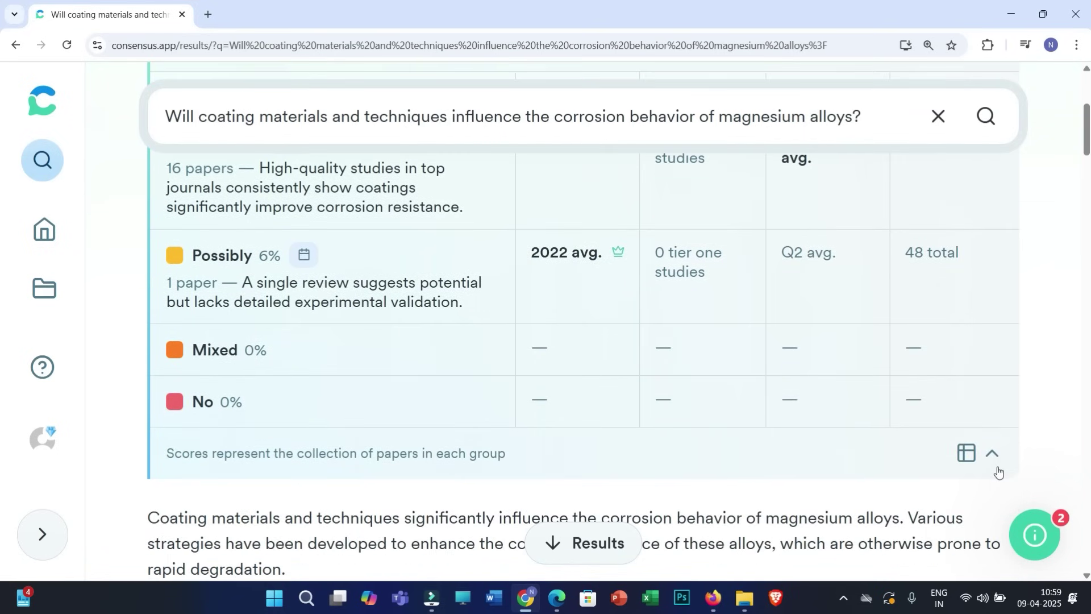
click(717, 348)
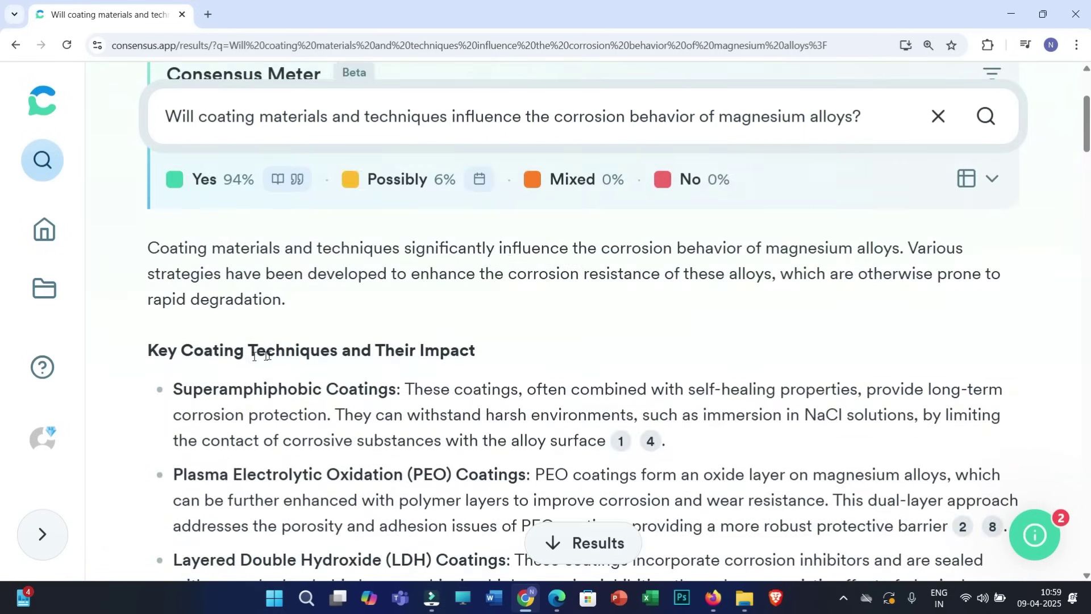
- Read the answer's Key Coating Techniques and Their Impact section and preview the paper behind citation 10
scroll(216, 398, up, 2)
drag(153, 443, 477, 445)
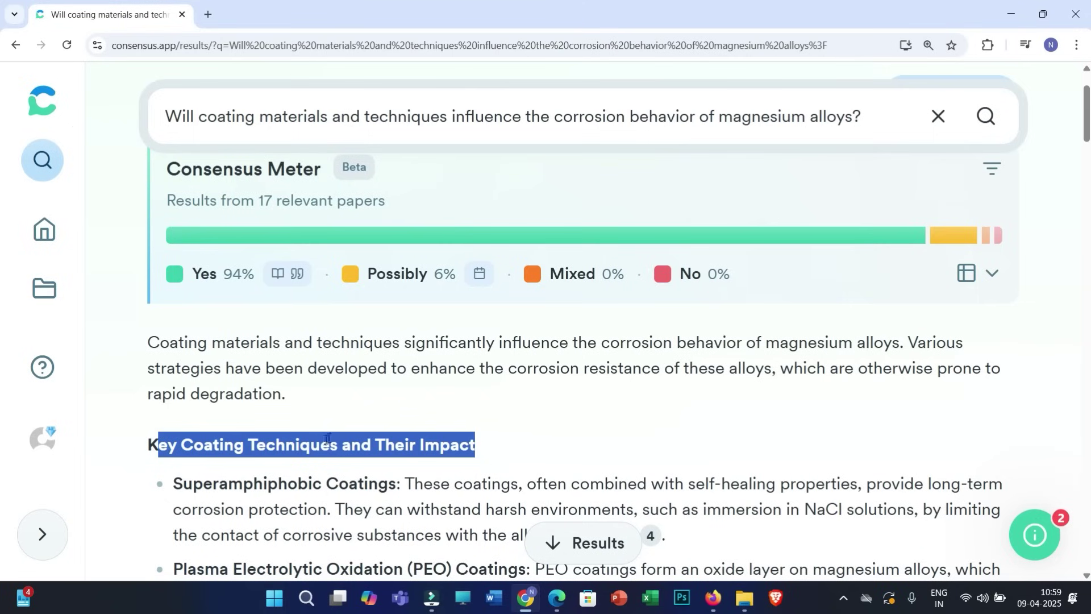
click(299, 411)
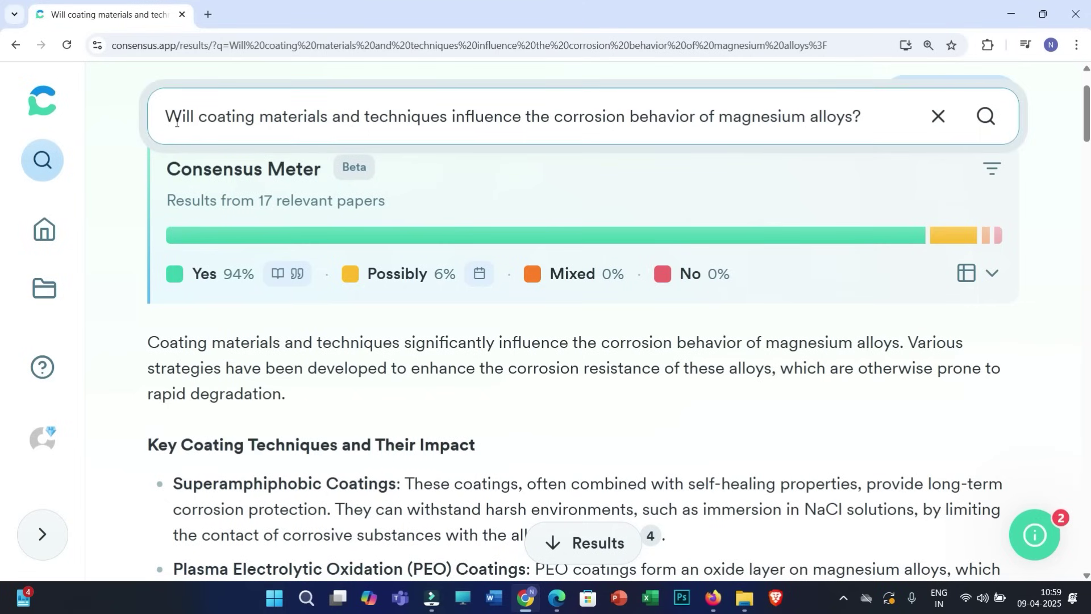
scroll(330, 414, down, 2)
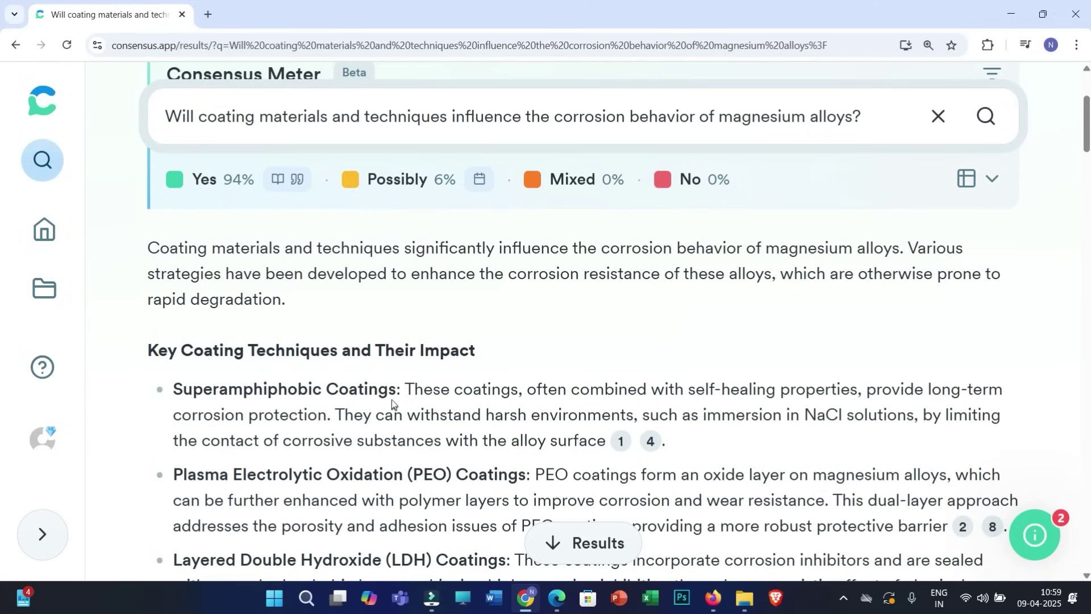
scroll(430, 392, down, 3)
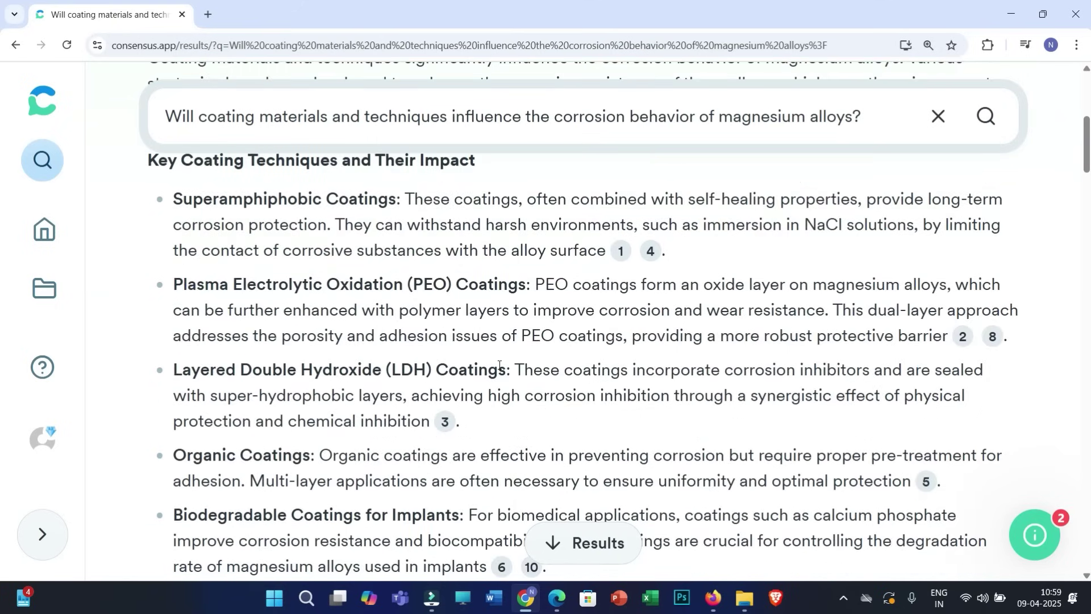
scroll(503, 361, down, 3)
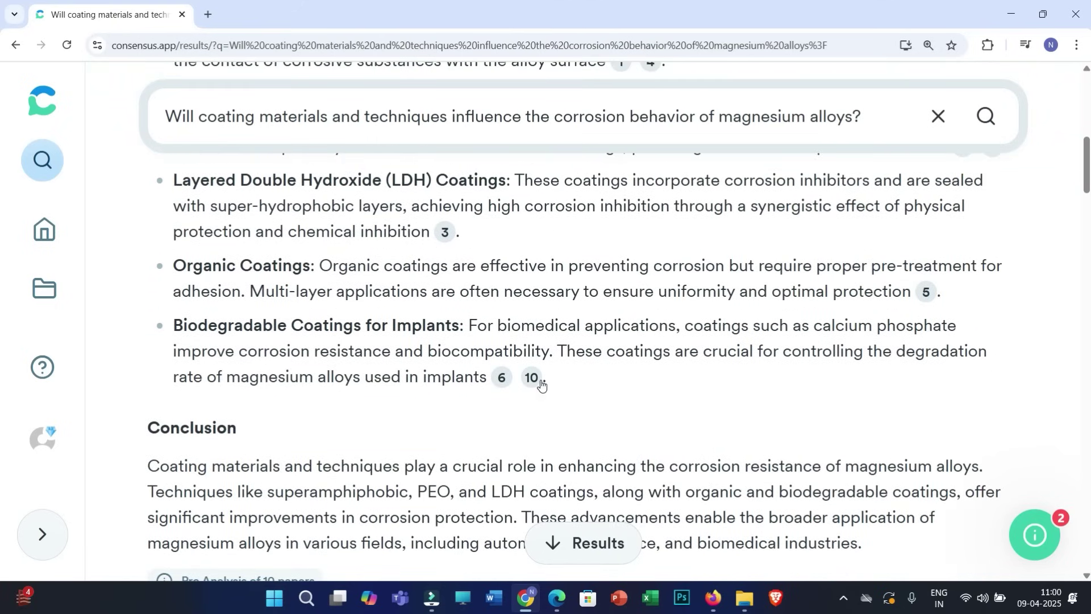
mouse_move(533, 383)
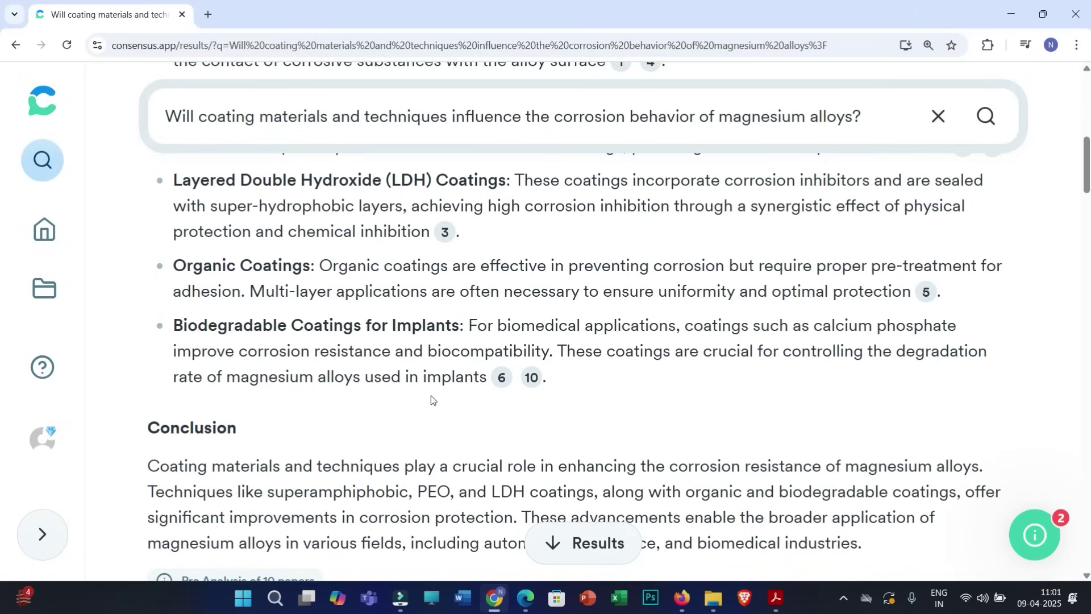
scroll(449, 400, down, 5)
scroll(489, 329, up, 5)
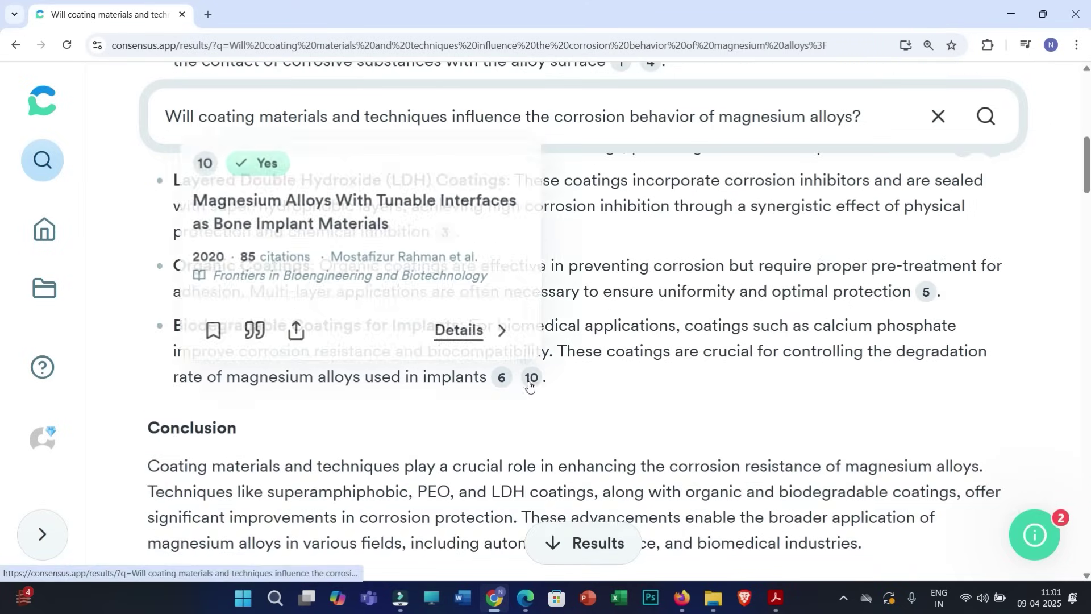
- Examine the first two papers in the results list, checking their publication years and citation counts
scroll(476, 401, down, 4)
scroll(476, 402, down, 7)
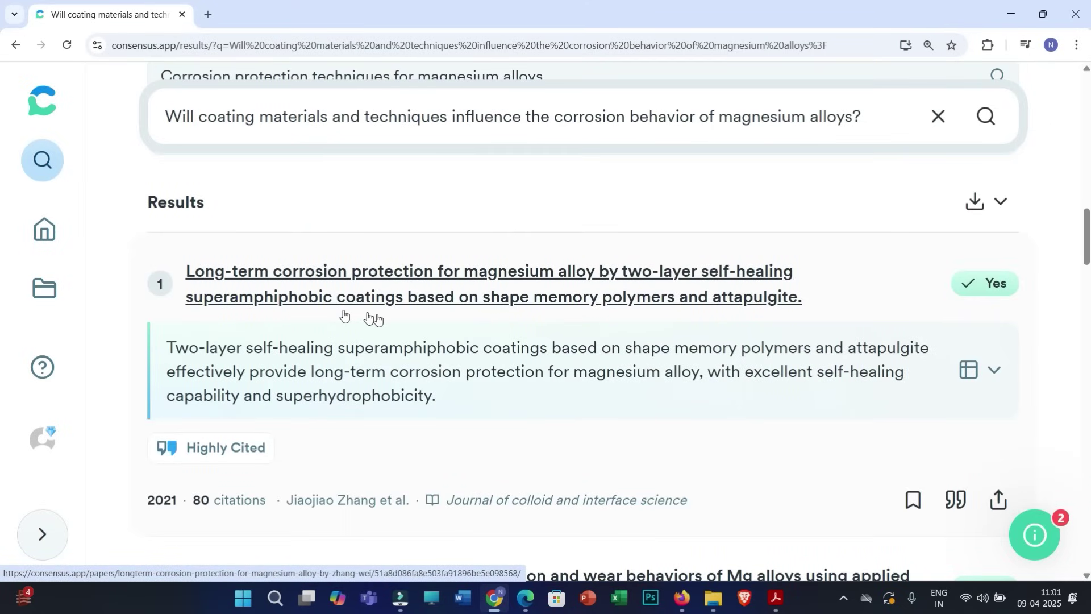
scroll(341, 324, down, 3)
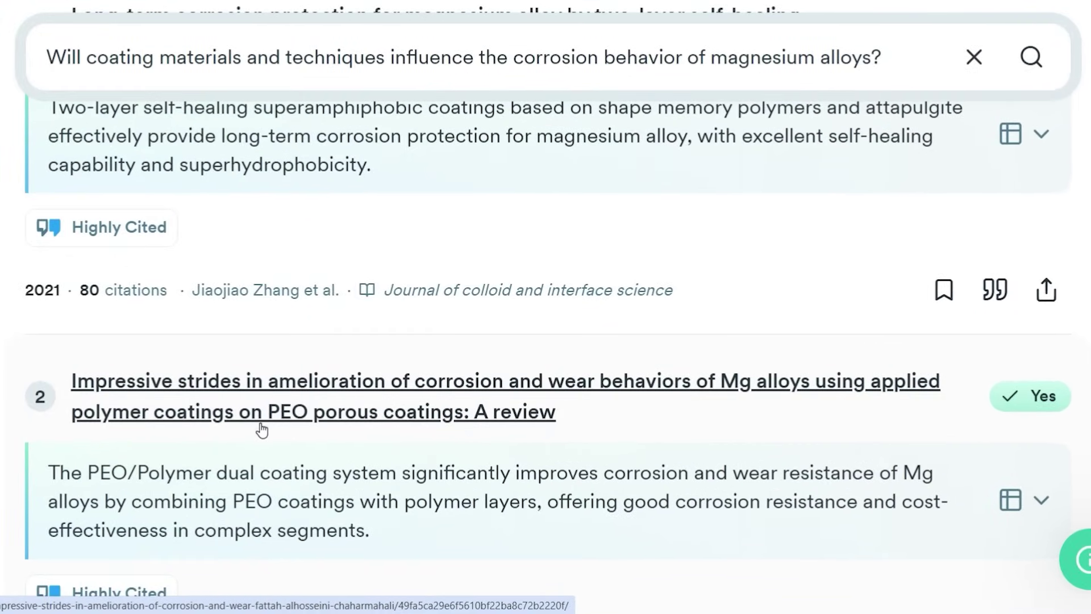
scroll(341, 431, up, 1)
scroll(256, 430, up, 2)
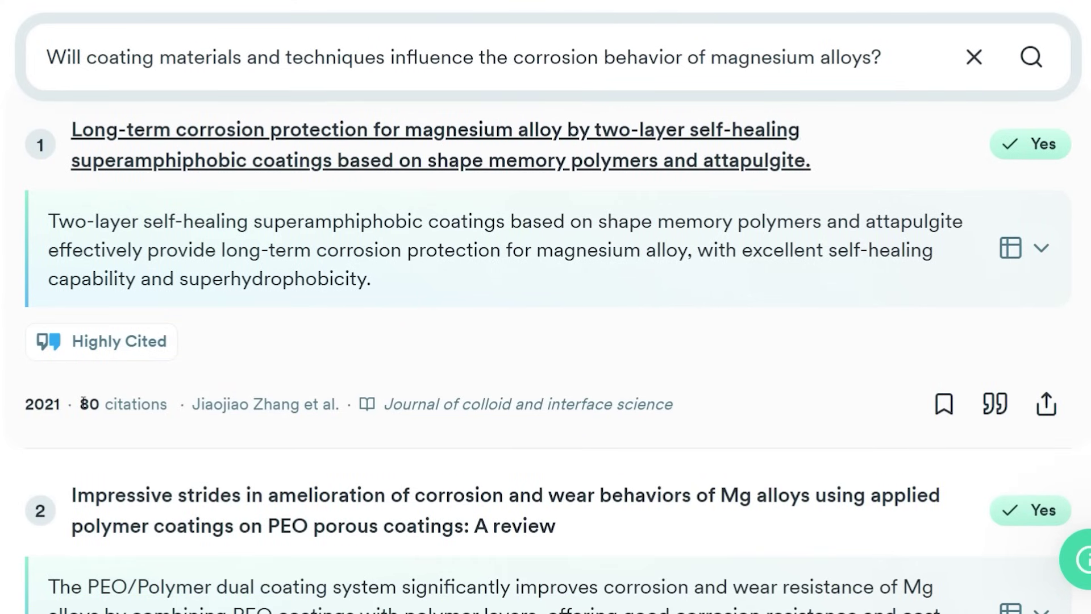
drag(27, 403, 60, 404)
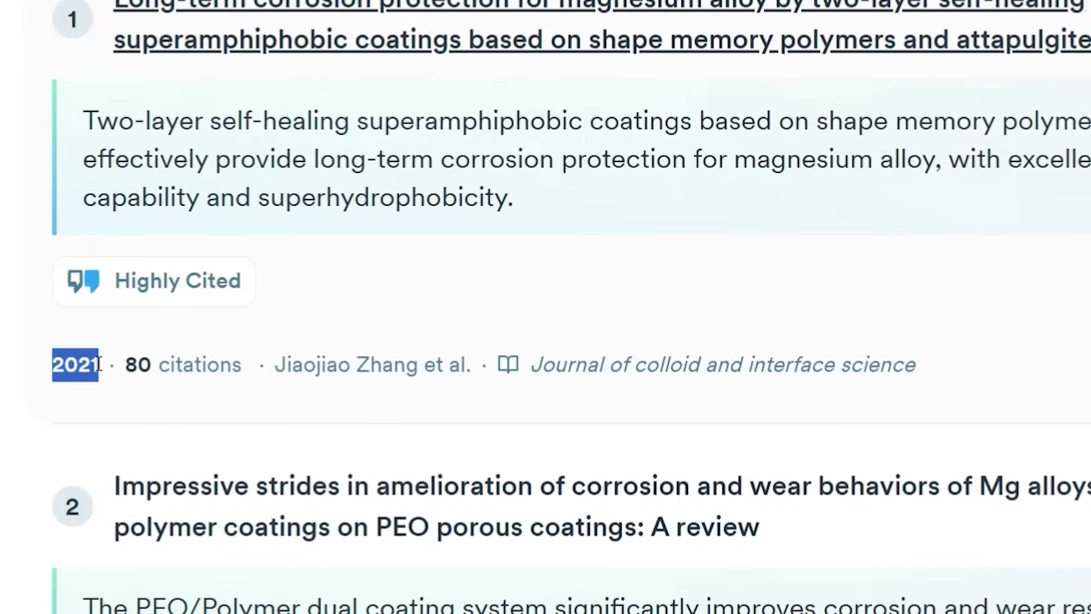
drag(138, 363, 231, 364)
scroll(416, 370, down, 5)
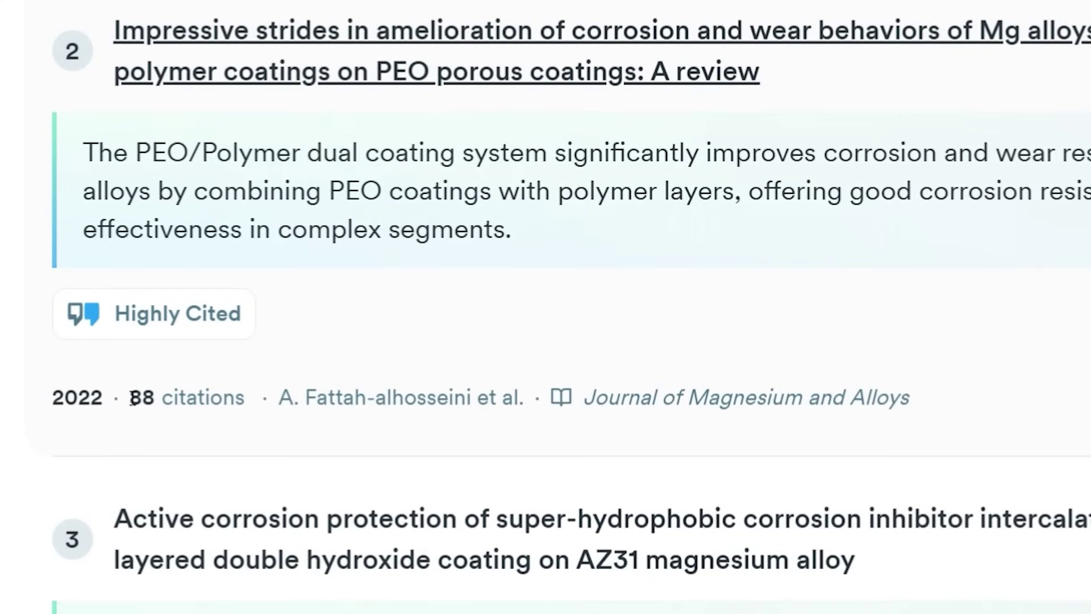
drag(131, 396, 246, 400)
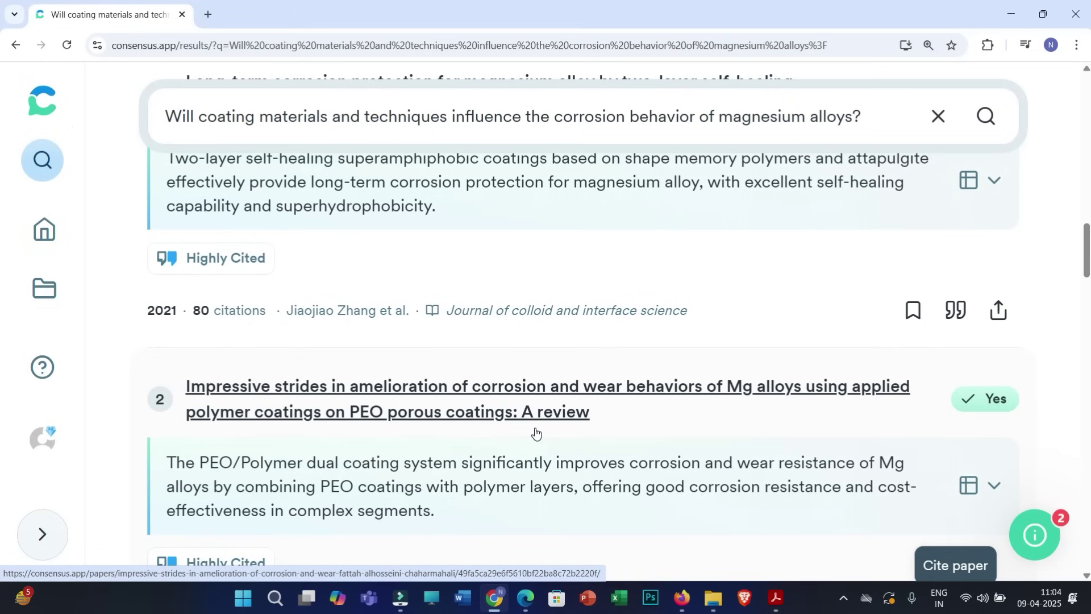
- Compare the answer's key coating techniques with the section 2 heading of the PDF paper in Acrobat, and return to Consensus
scroll(535, 432, up, 15)
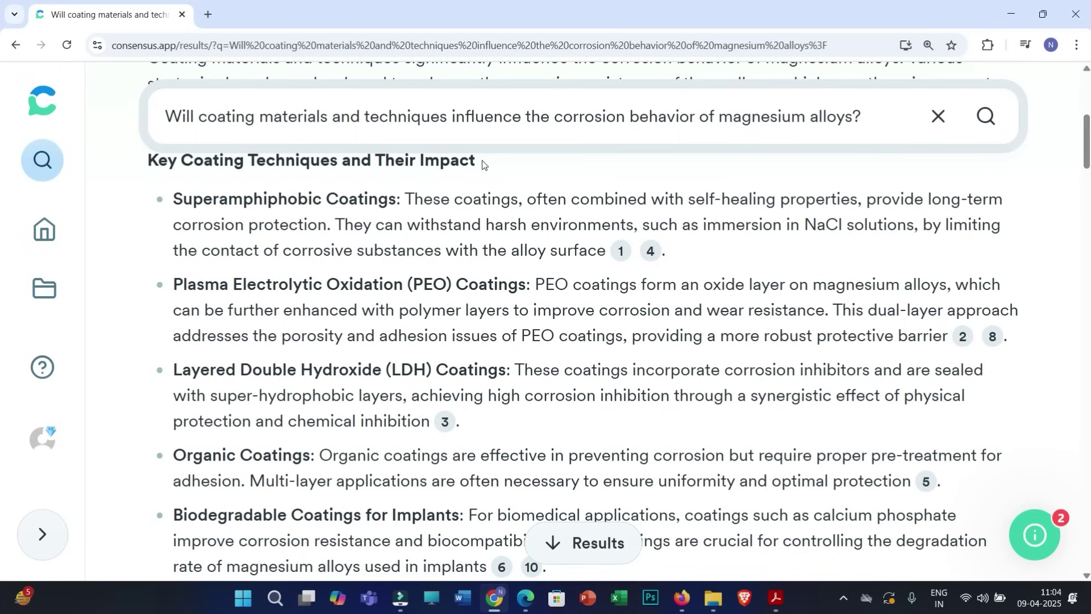
scroll(500, 250, up, 2)
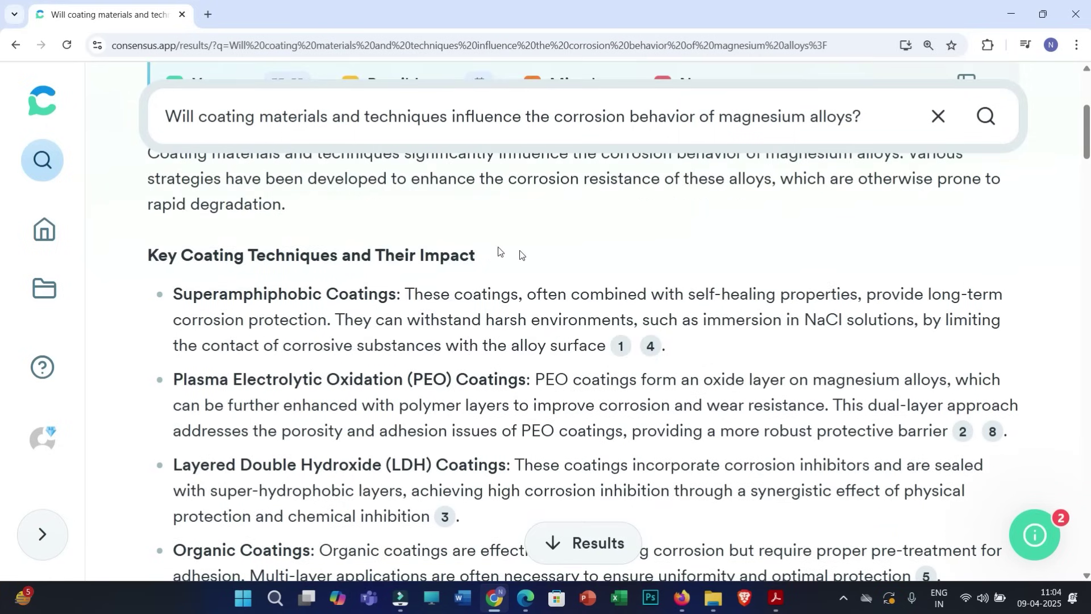
click(776, 598)
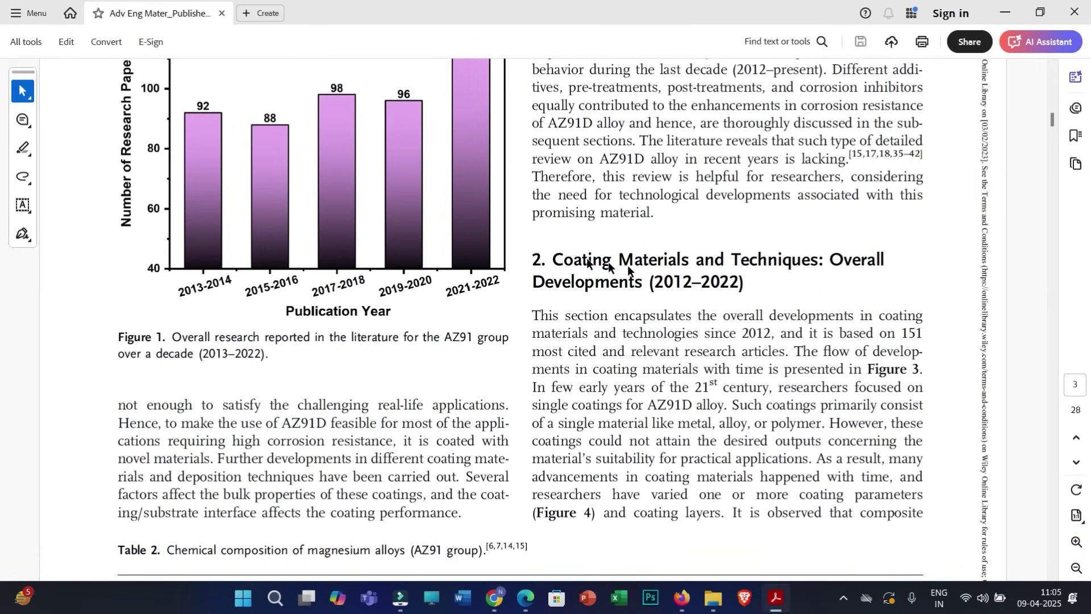
drag(556, 256, 771, 328)
click(776, 597)
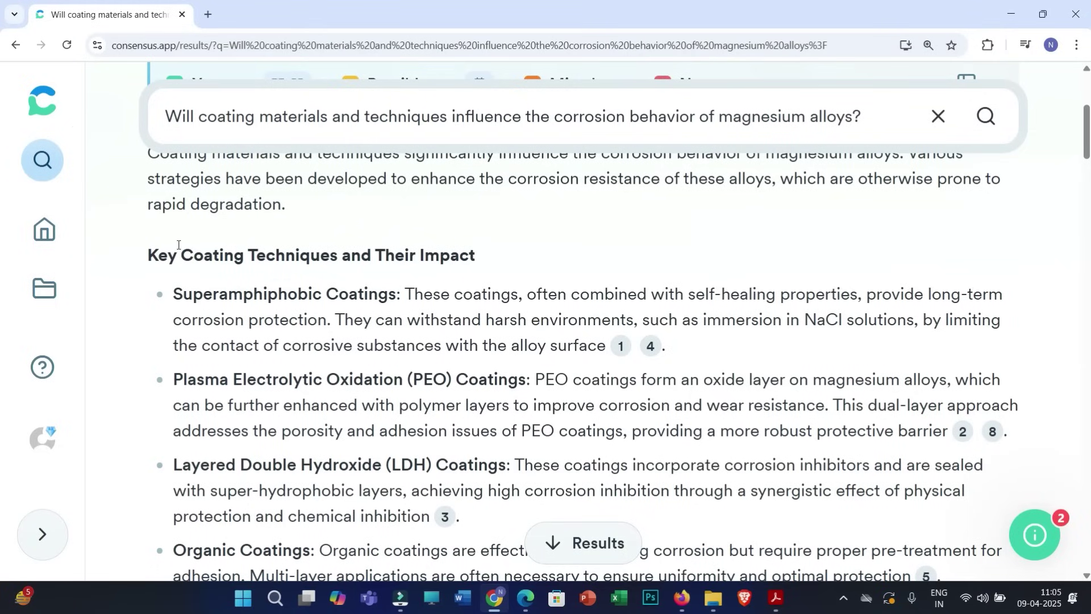
- View the options for copying the Pro Analysis, and highlight the Key Coating Techniques section from its heading through the Layered Double Hydroxide item
scroll(602, 358, up, 5)
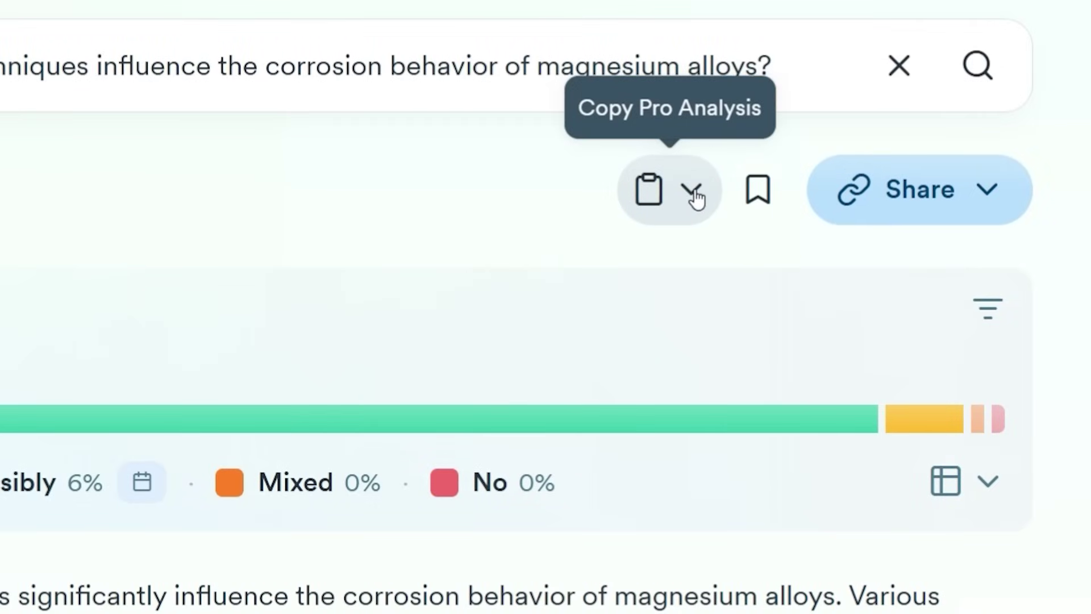
click(694, 194)
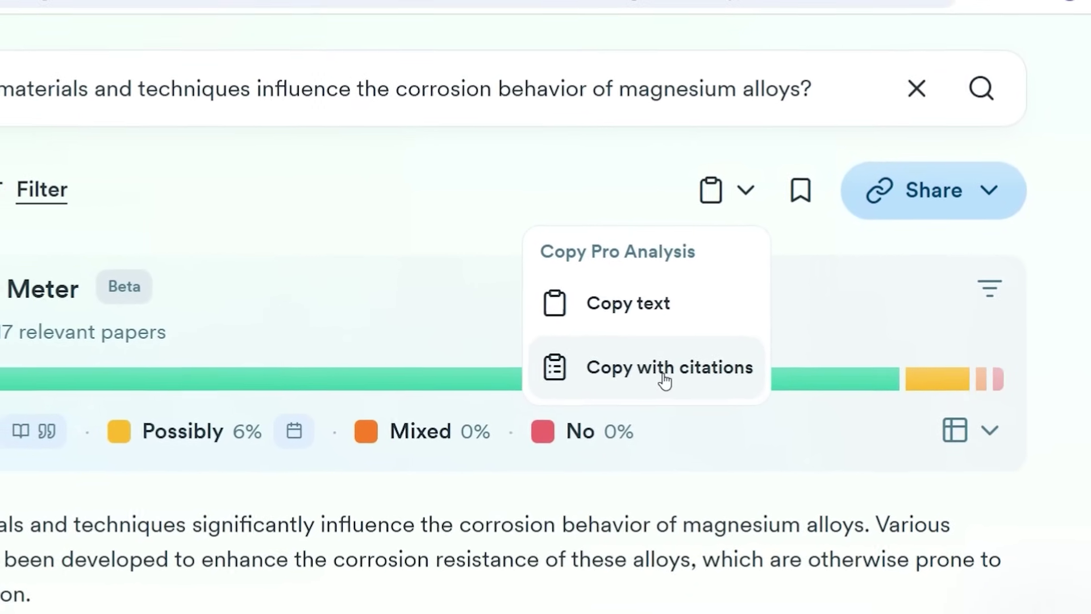
click(448, 554)
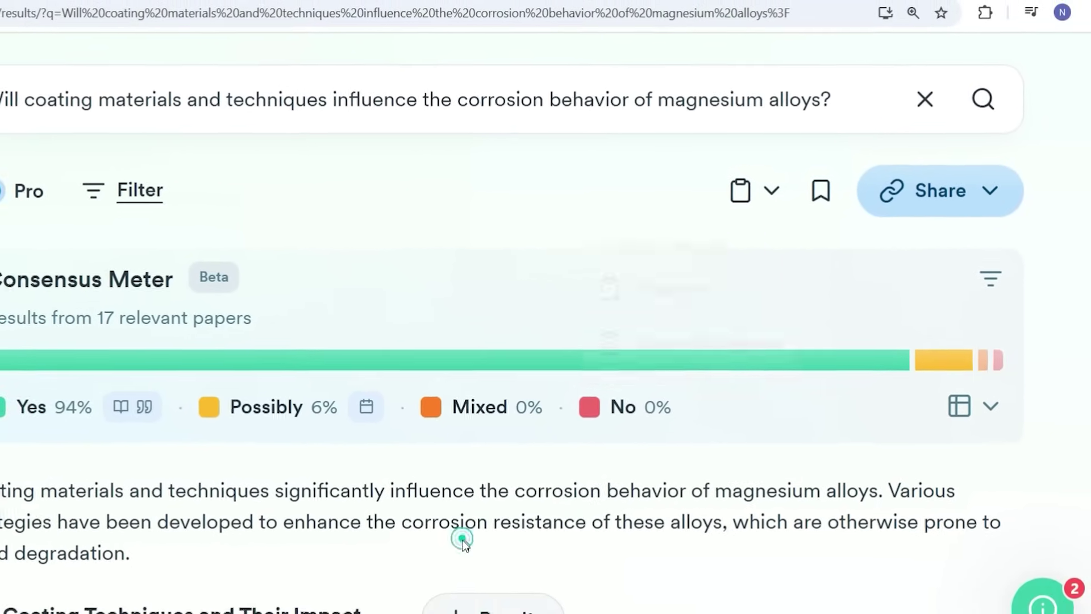
scroll(397, 398, down, 5)
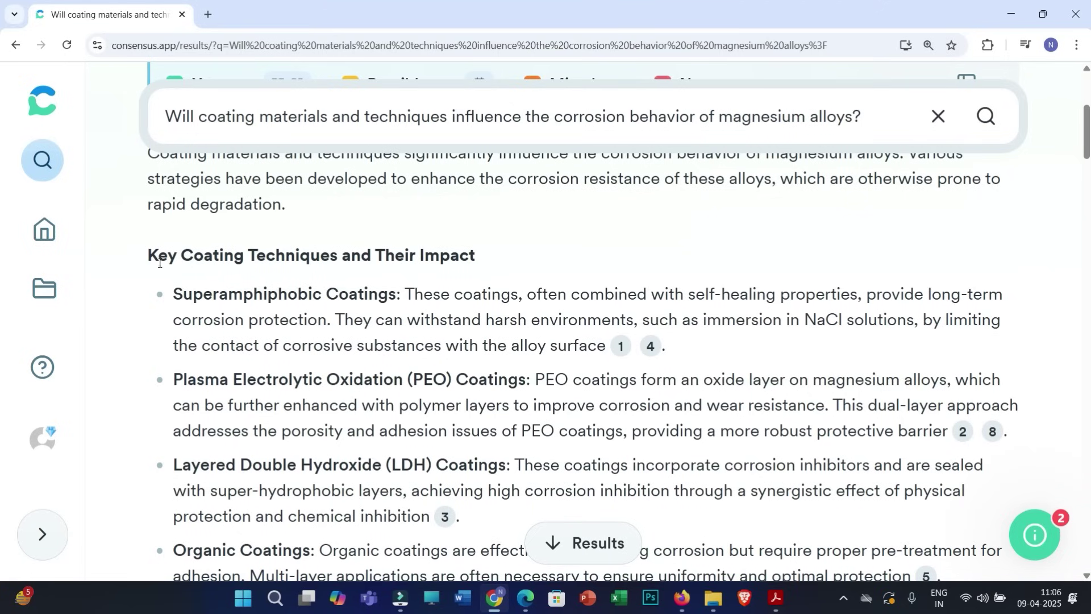
drag(156, 258, 567, 518)
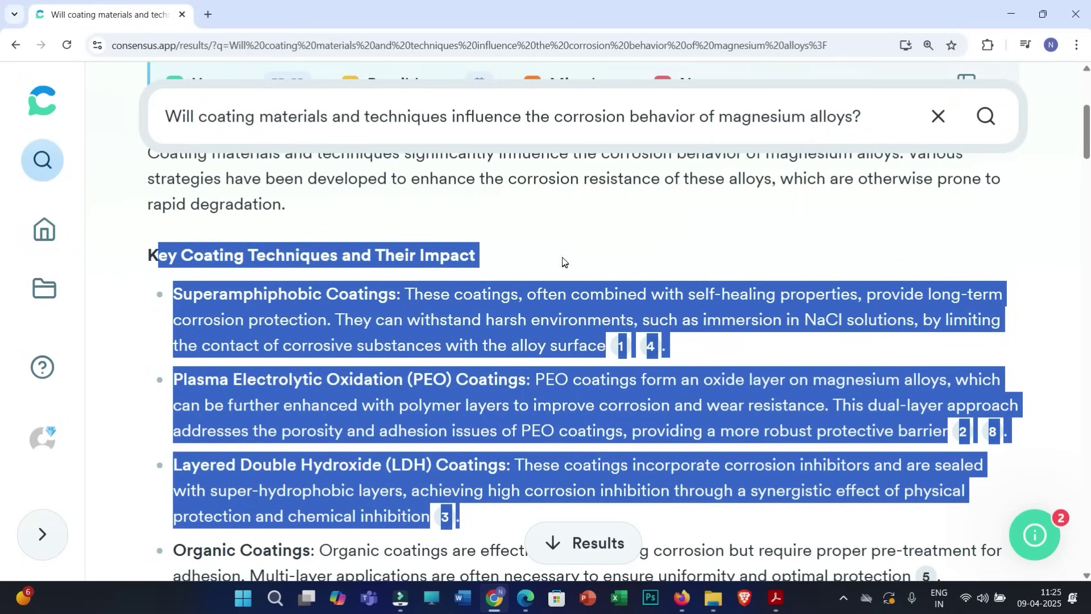
- Open the search filters and restrict the papers to those published since 2022
scroll(534, 243, up, 3)
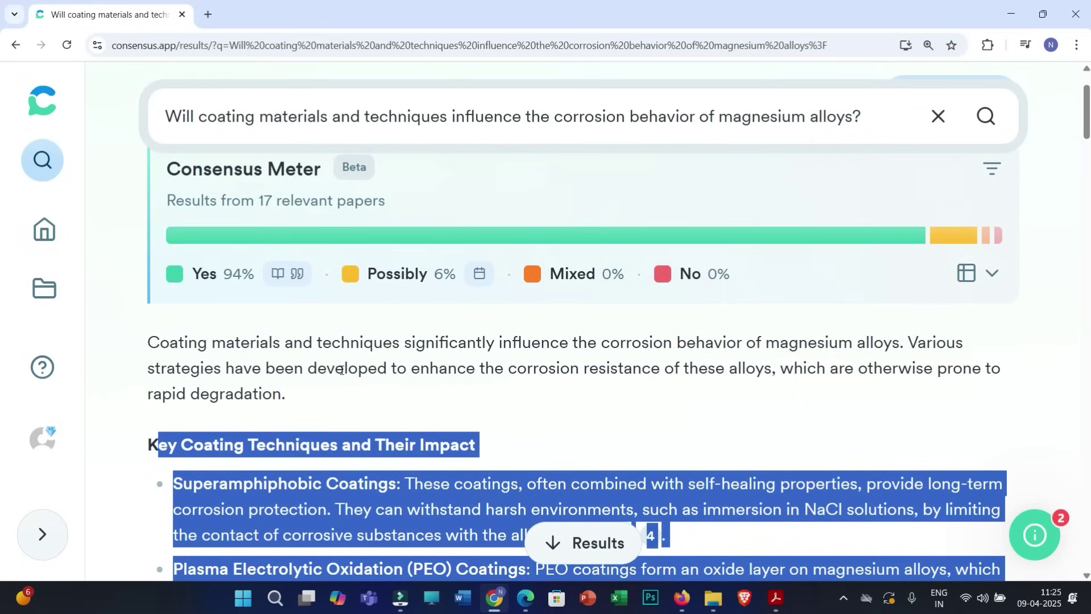
scroll(342, 370, up, 2)
click(270, 214)
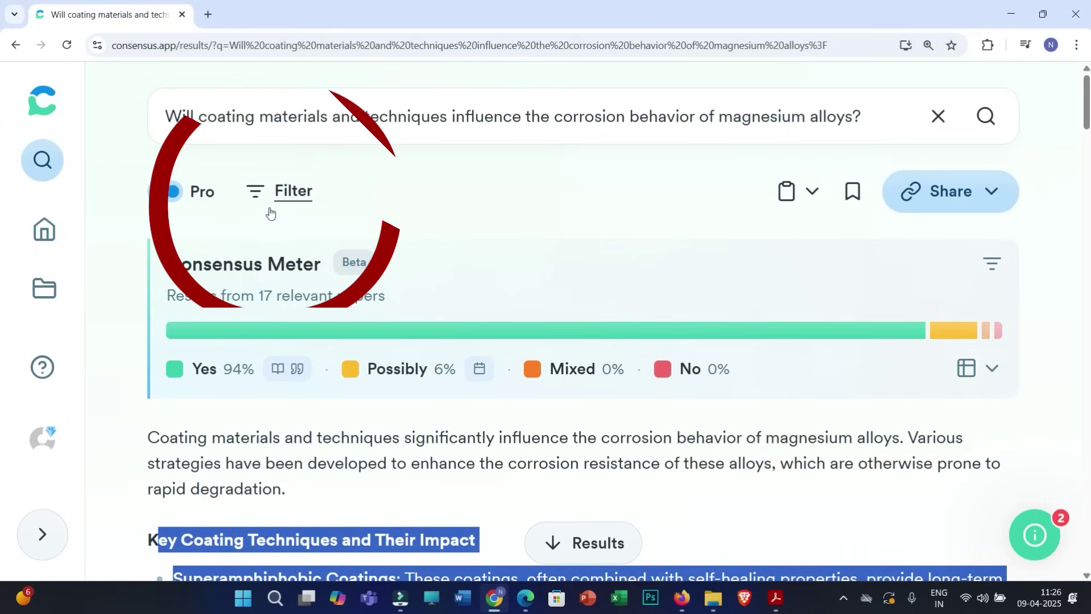
click(257, 198)
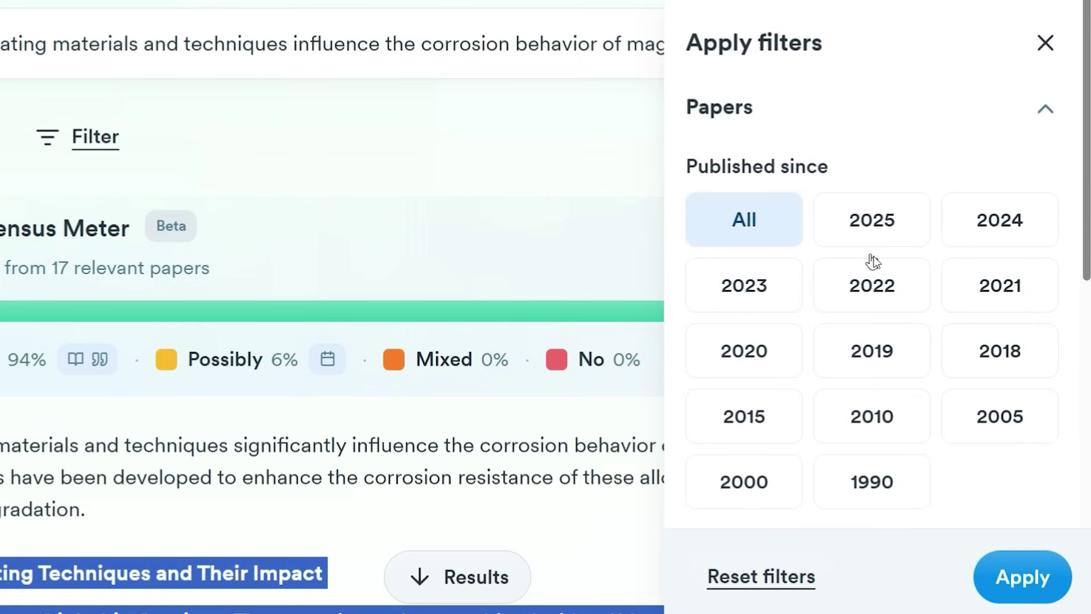
click(872, 292)
click(786, 296)
click(825, 288)
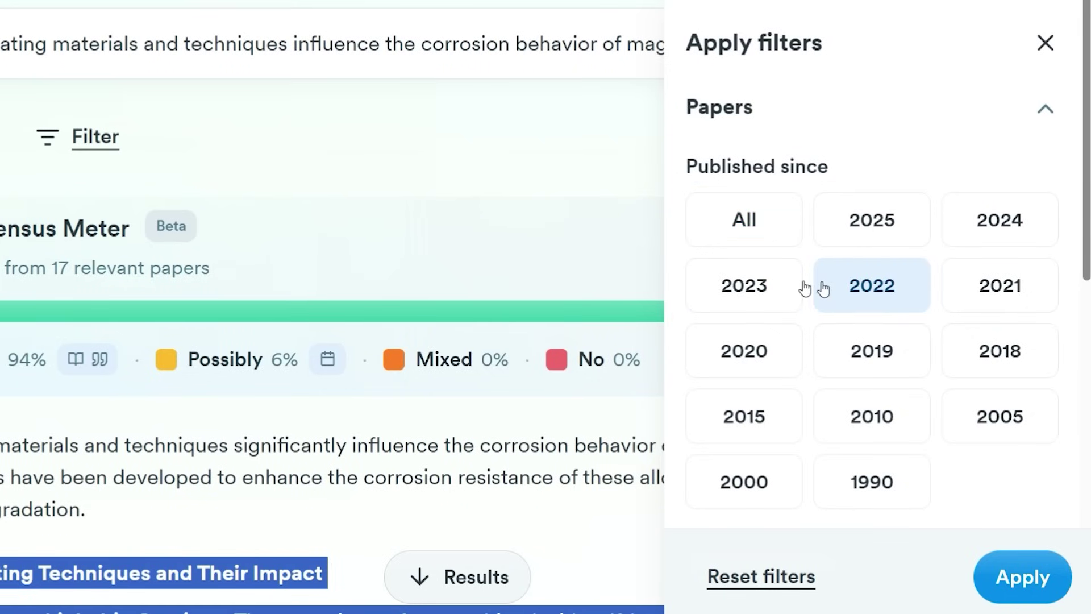
- Review the preprint, open access and Ask Paper filters, and set the minimum number of citations to 100
scroll(952, 424, down, 1)
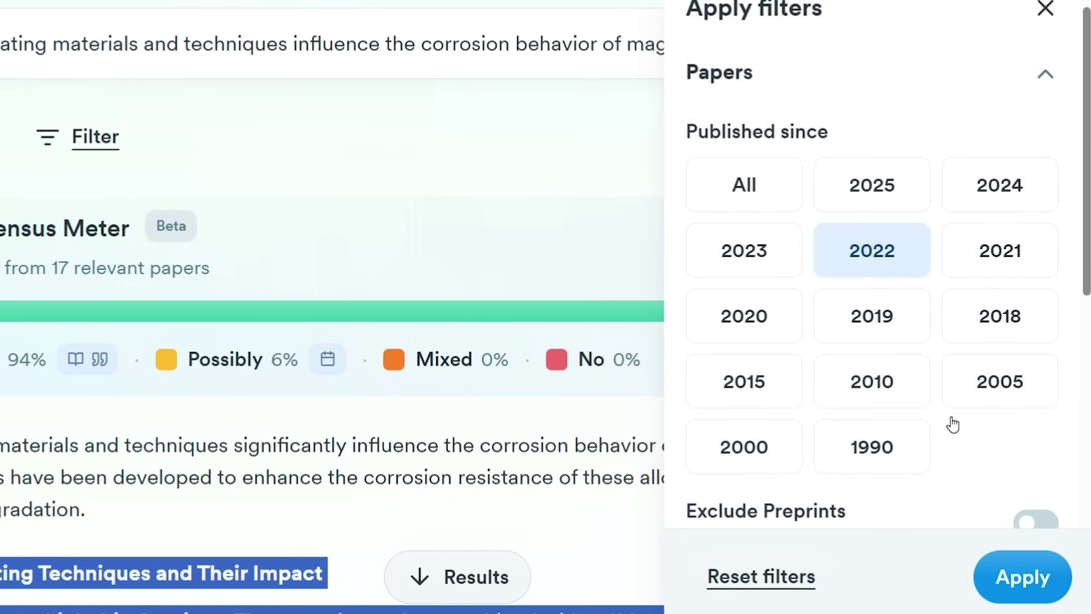
scroll(952, 420, down, 5)
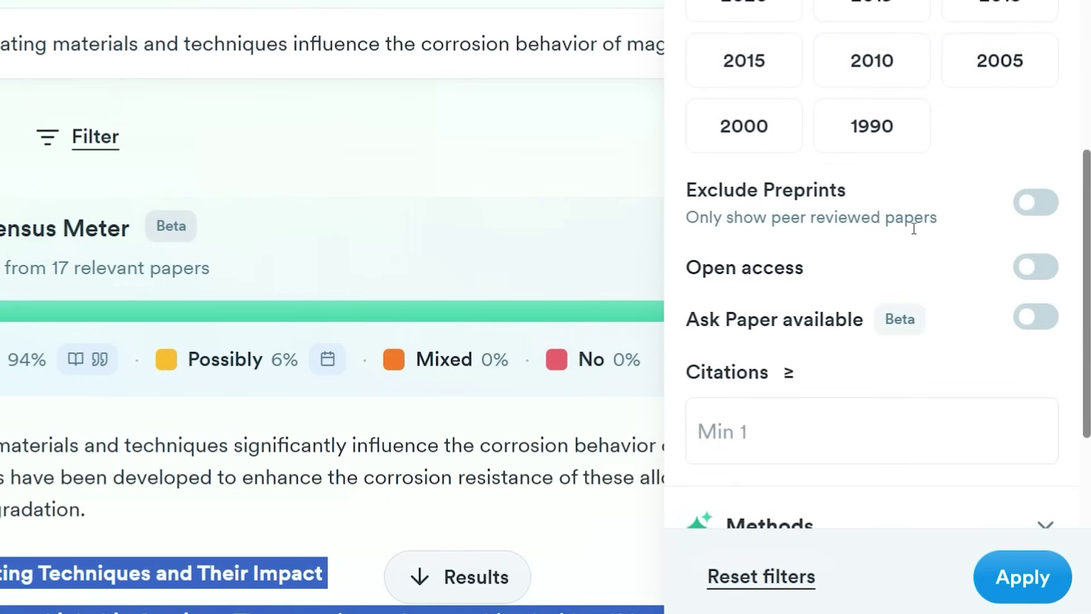
scroll(797, 368, down, 2)
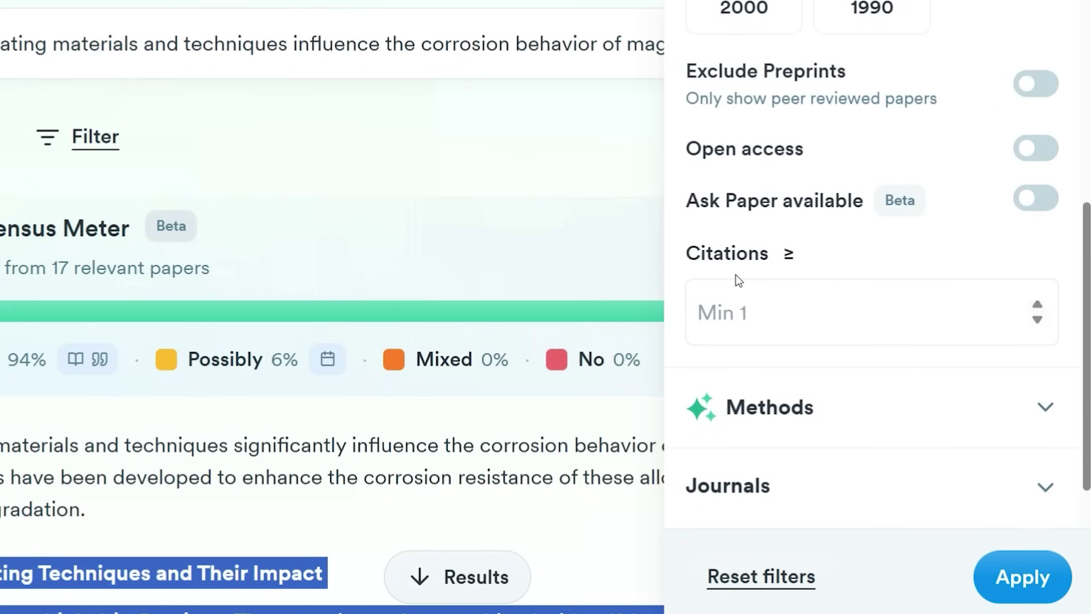
double_click(688, 253)
click(859, 272)
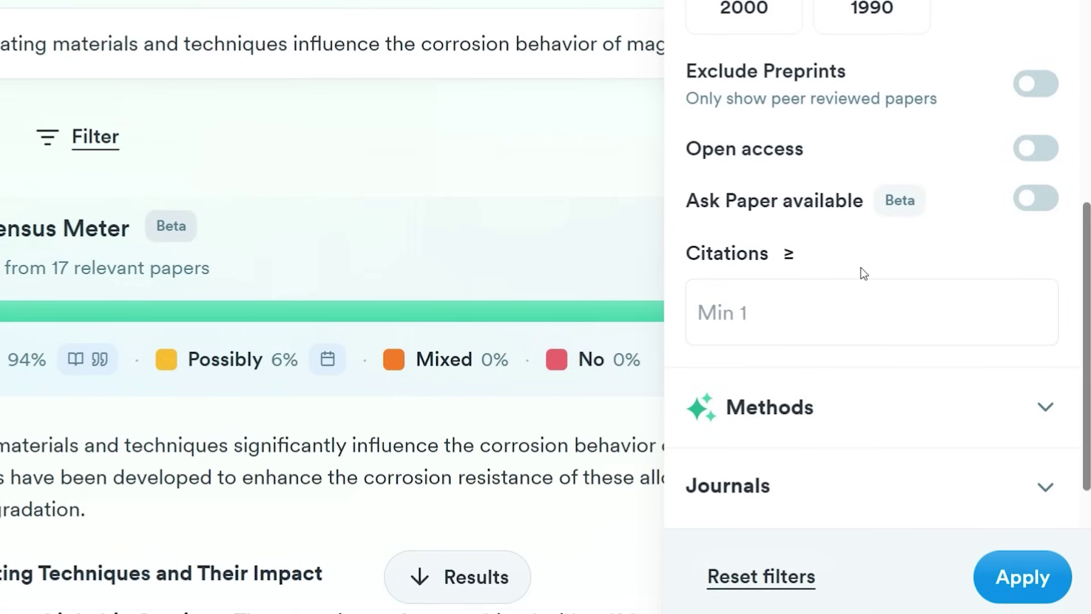
click(757, 317)
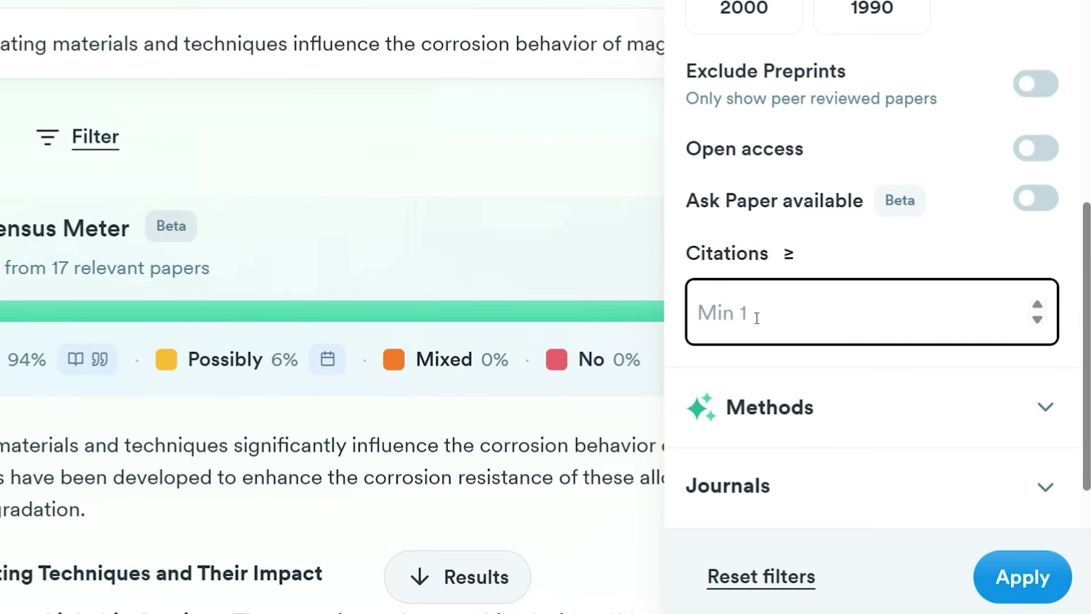
text(100)
- Expand the Methods filters and select the Meta-Analysis and Systematic Review study types
scroll(997, 418, down, 1)
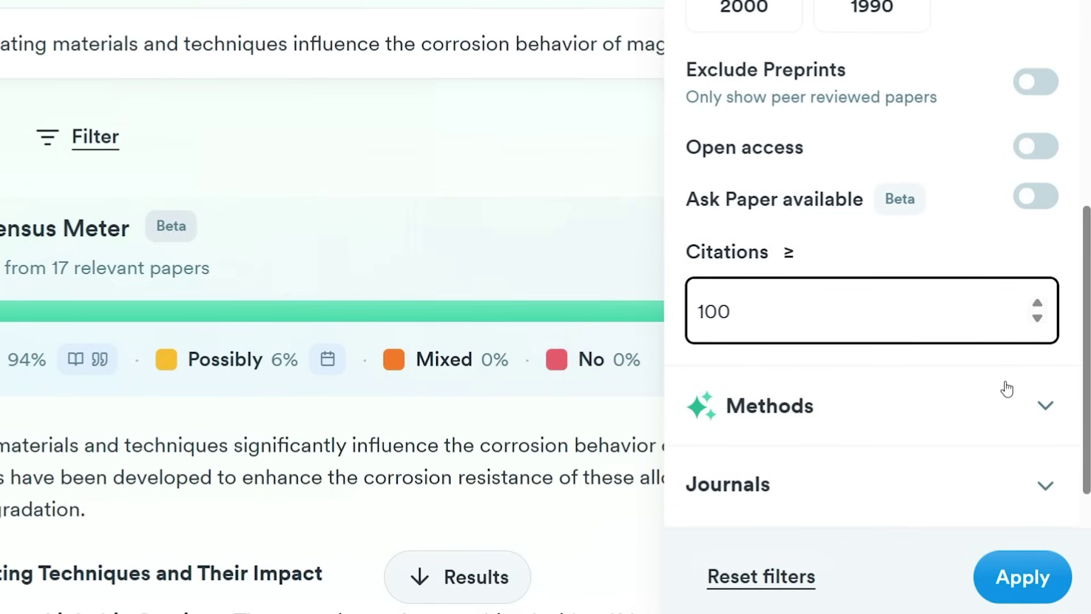
scroll(1014, 386, down, 2)
click(1045, 289)
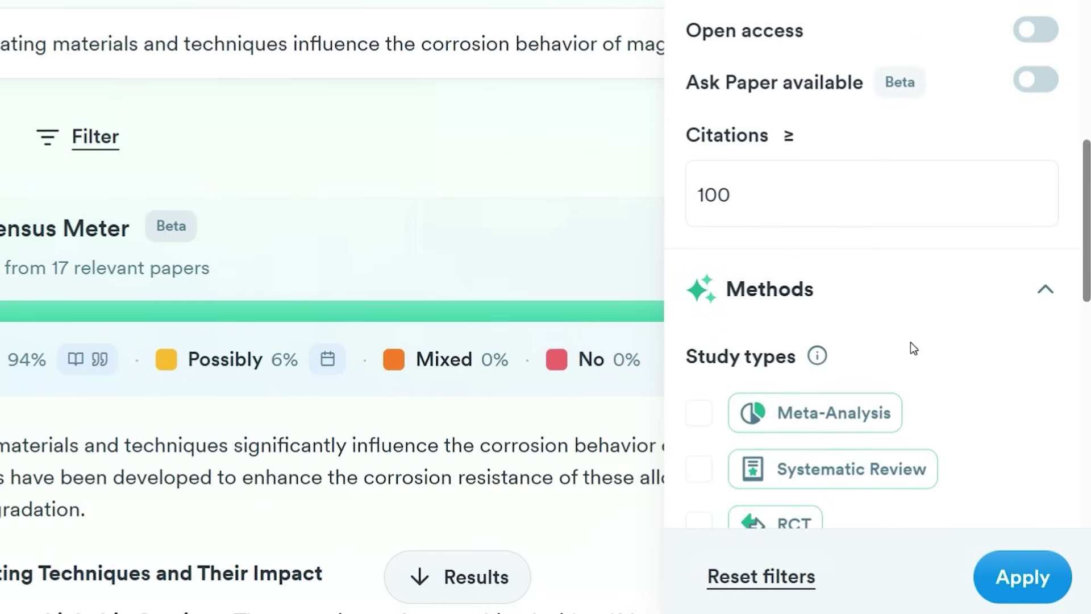
scroll(880, 358, down, 4)
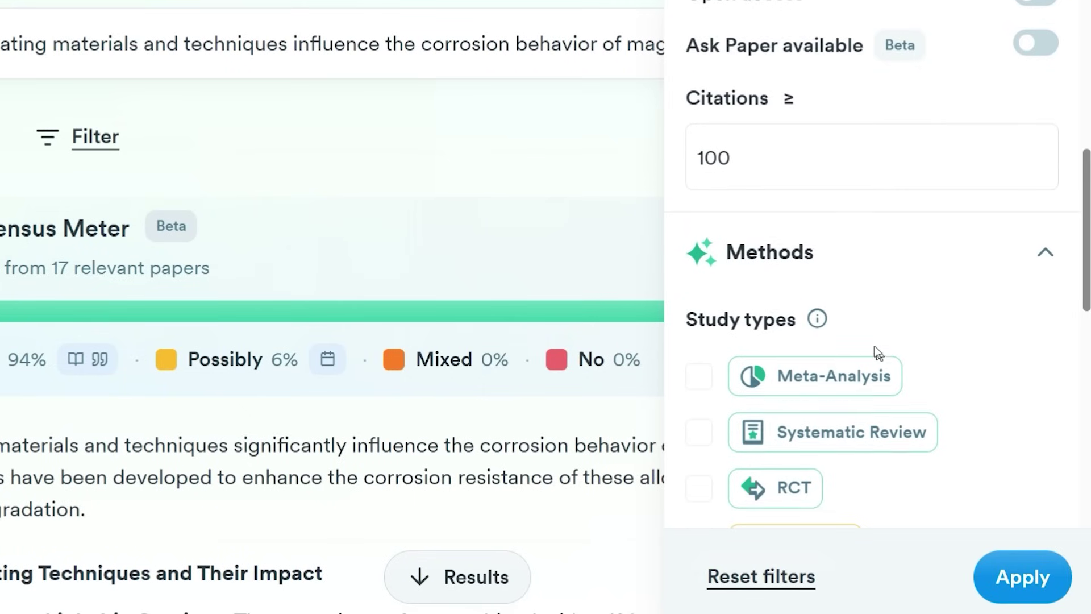
click(706, 183)
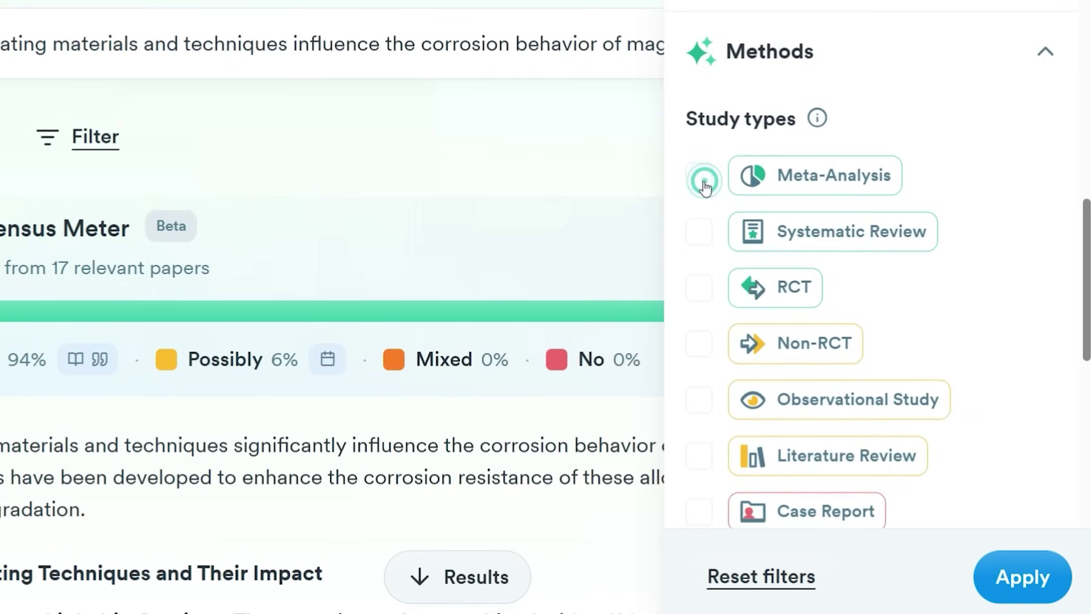
click(702, 237)
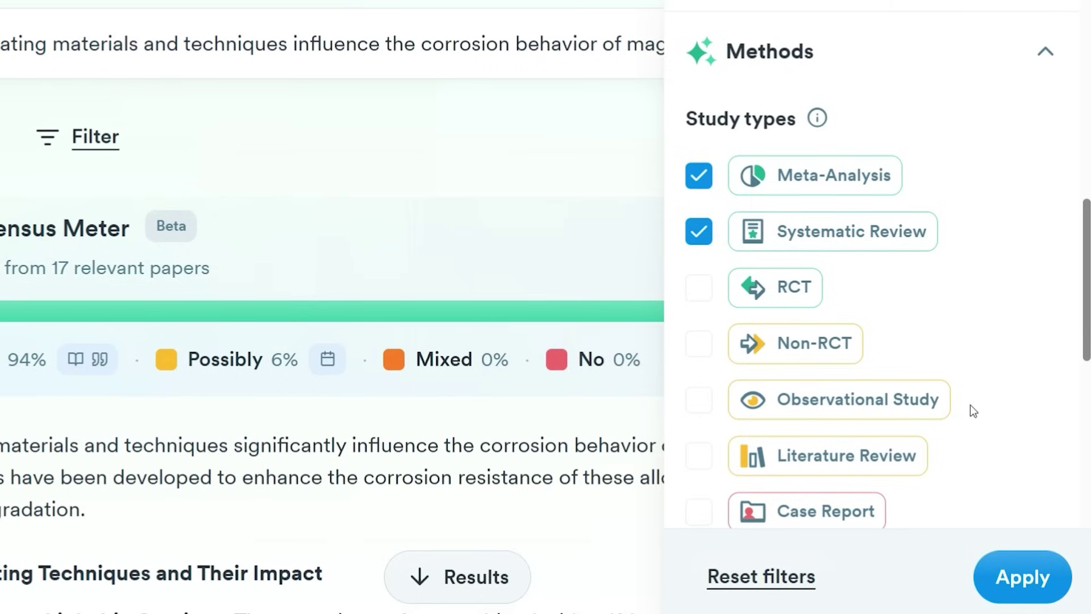
- Review the remaining study type, study detail, sample size and duration filters, and expand the Journals filter to examine its SJR quartile ratings
scroll(970, 406, down, 5)
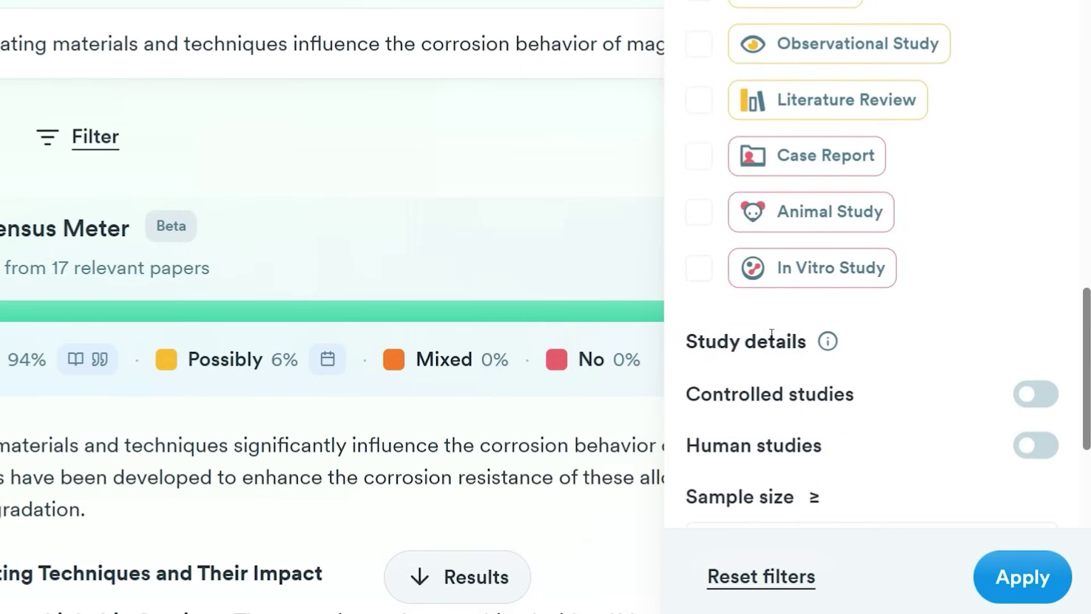
scroll(771, 333, down, 3)
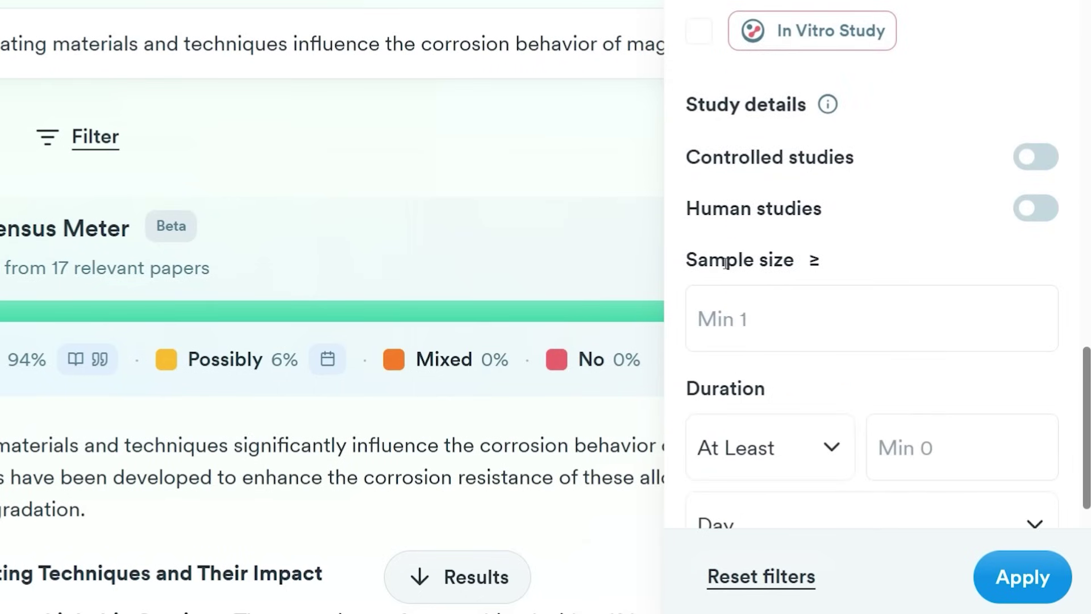
scroll(813, 394, down, 5)
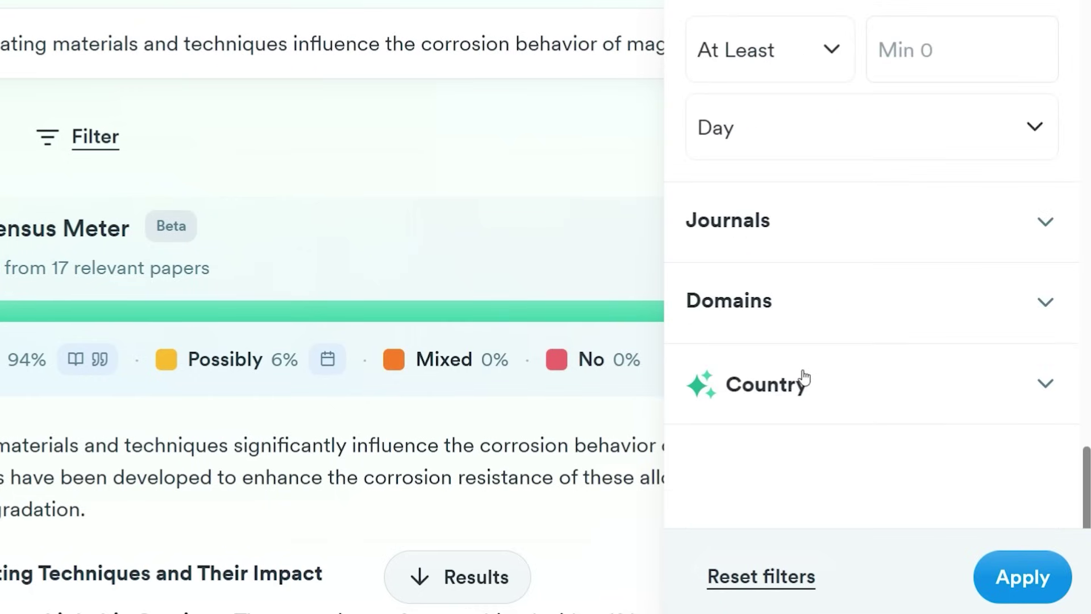
click(1017, 225)
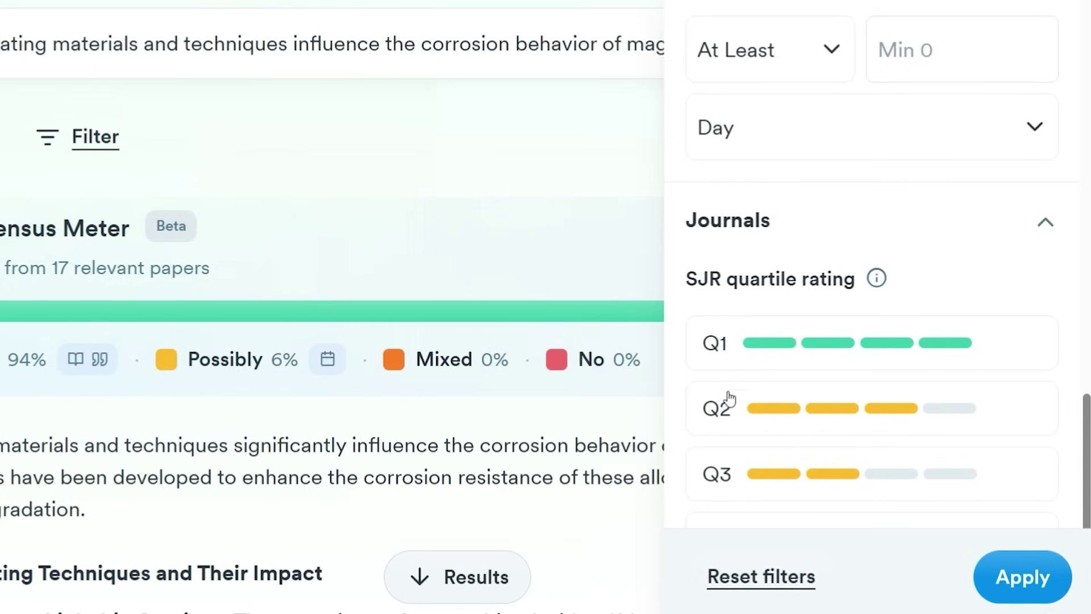
scroll(984, 424, down, 6)
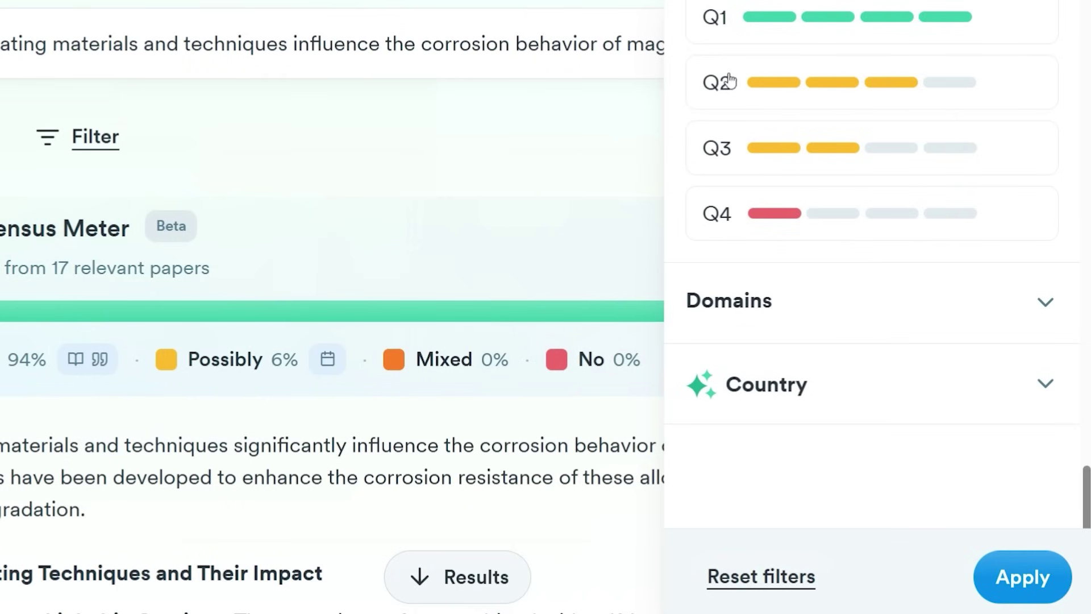
scroll(884, 333, up, 9)
scroll(890, 347, up, 10)
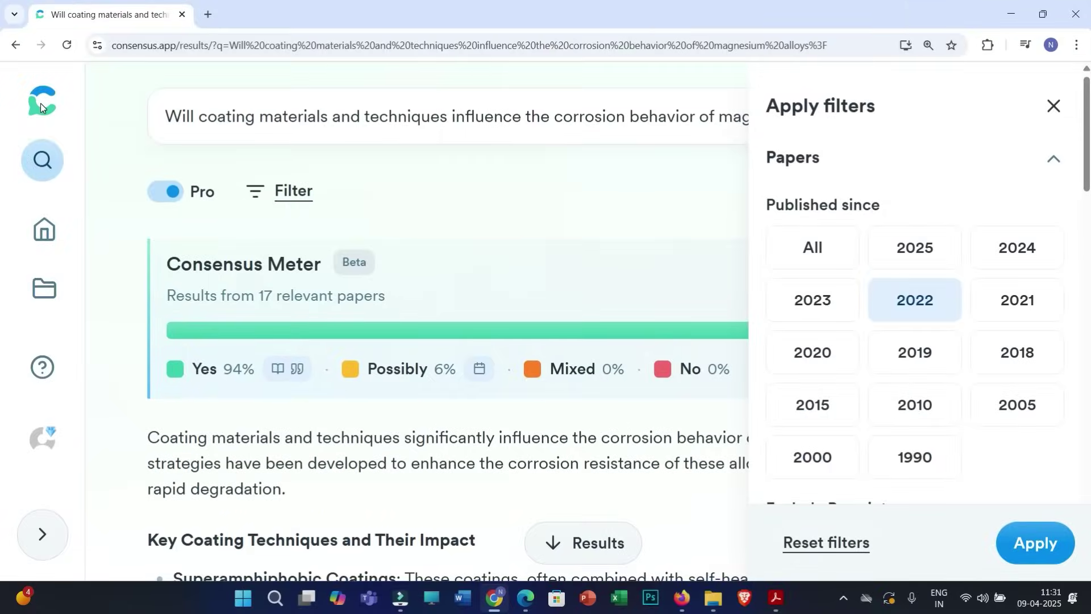
- Go to the Consensus search home page, check section 2 of the PDF paper in Acrobat, and return to Consensus
click(40, 102)
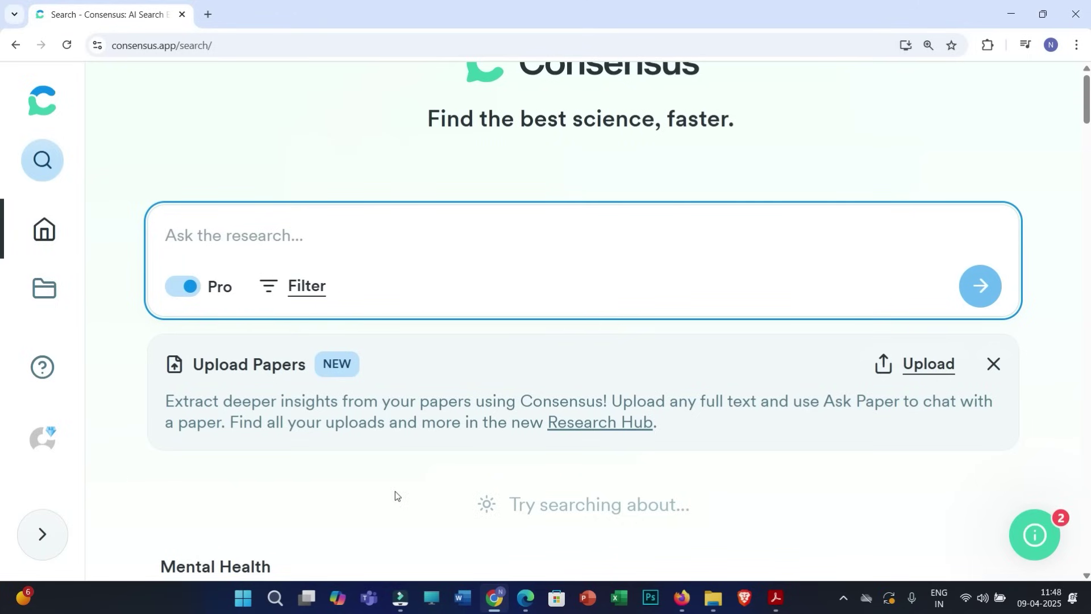
click(776, 598)
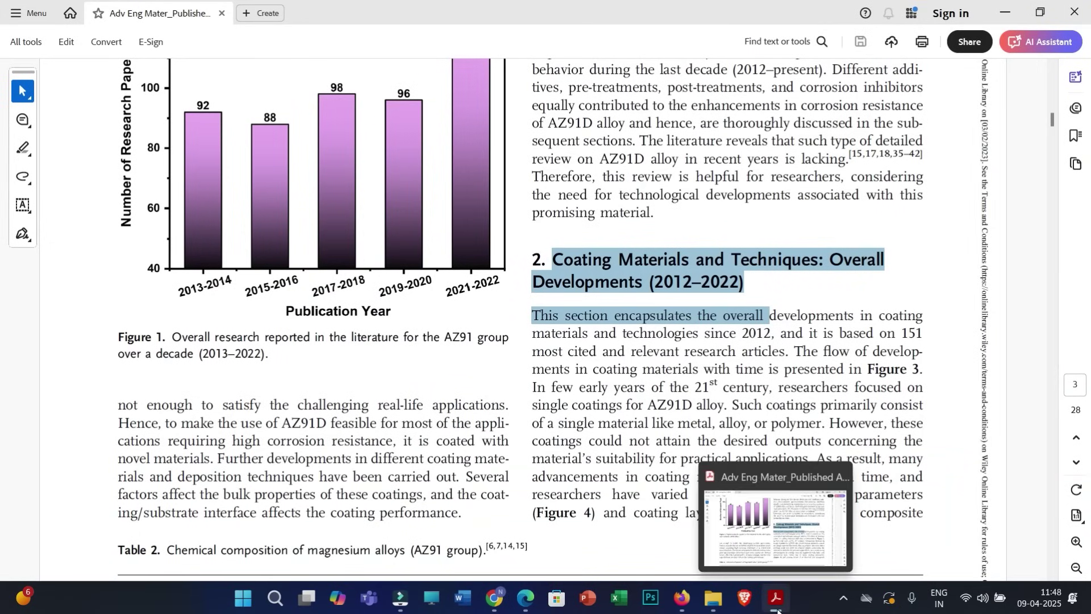
click(494, 597)
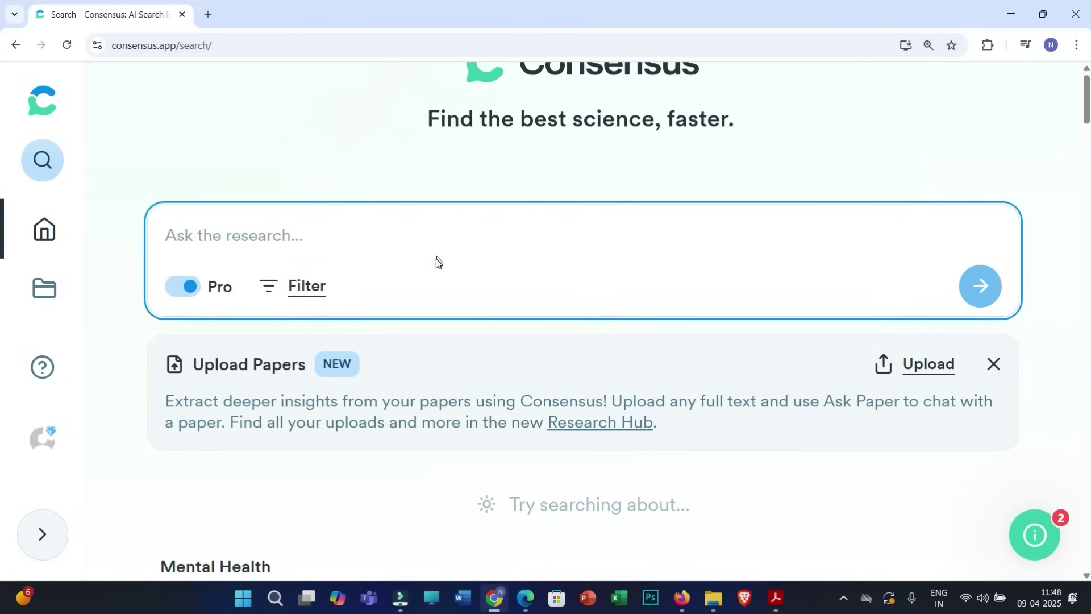
- Enter the query "The properties of magnesium alloys those affect its corrosion behaviour" with Pro mode on
text(The properties of magnesium alloys those affect its corrosion behaviour)
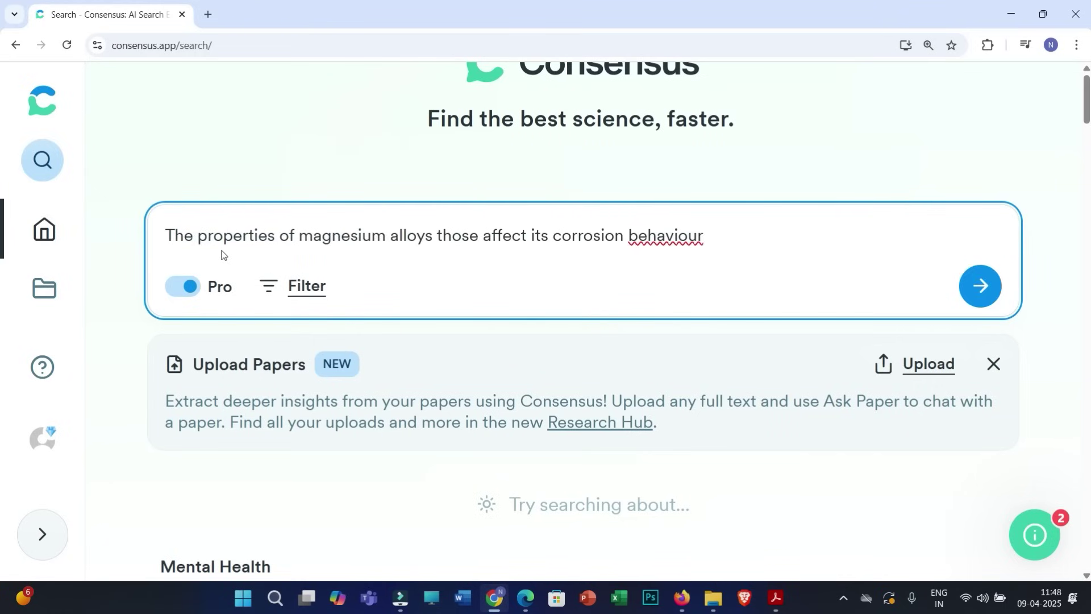
drag(200, 239, 529, 238)
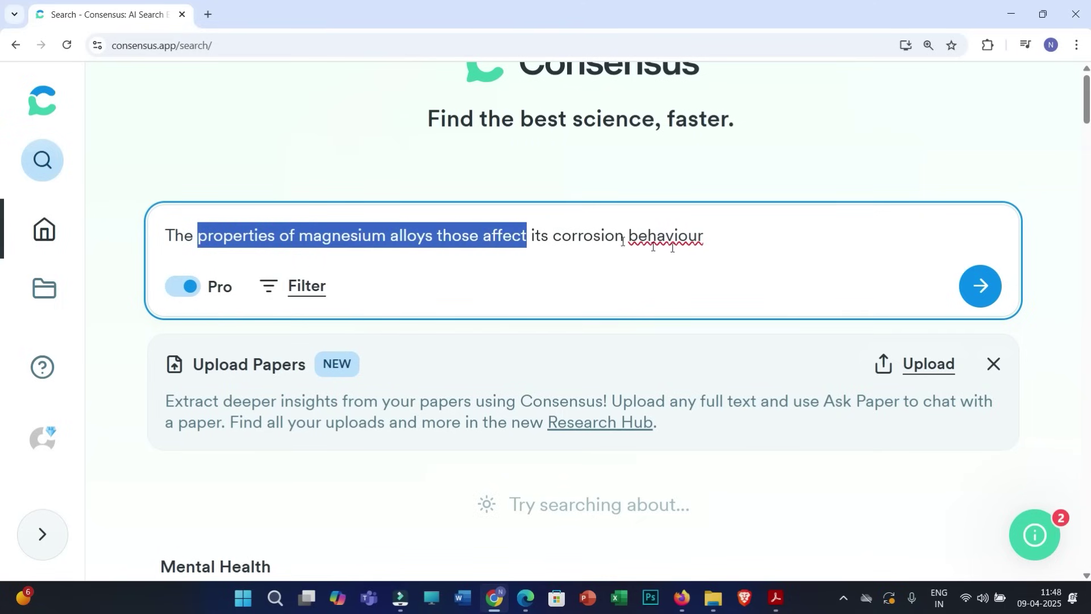
double_click(722, 242)
click(745, 241)
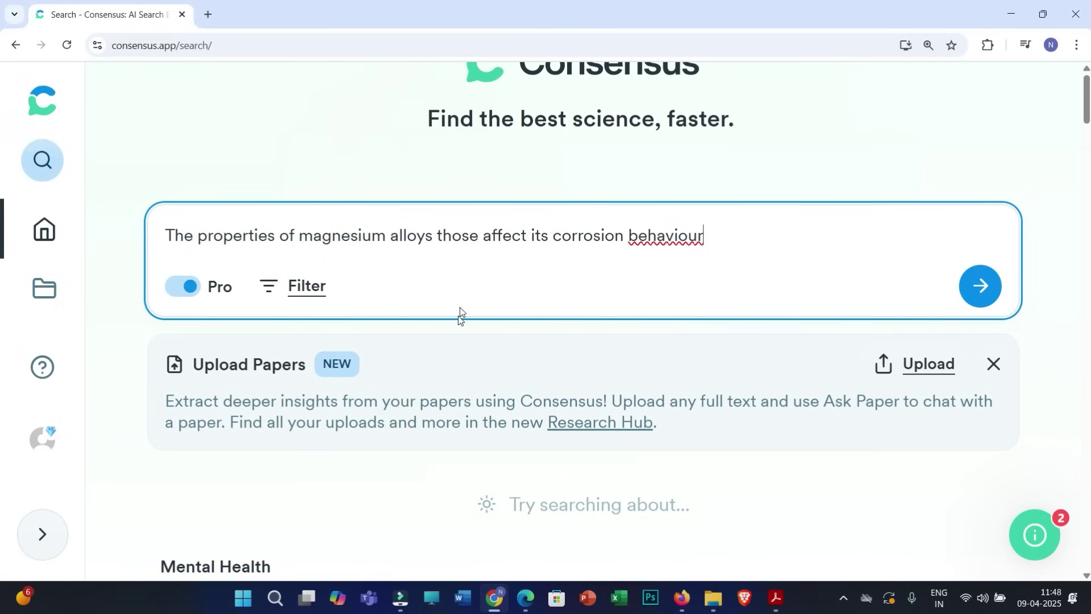
- View the available filters and close them unchanged, run the magnesium alloy properties search, and read the Key Factors Affecting Corrosion Behavior section
click(273, 293)
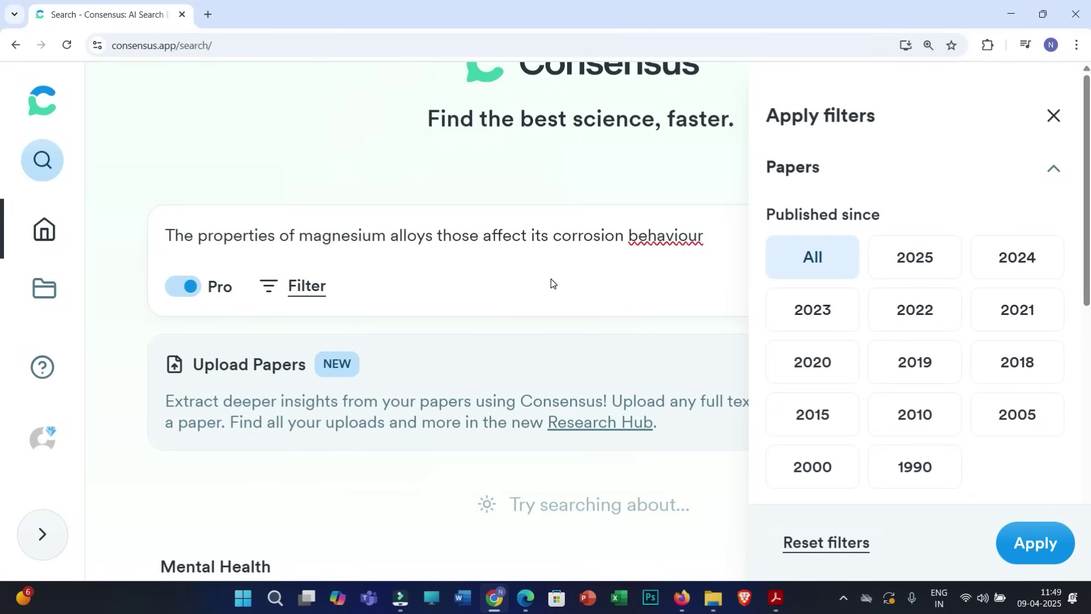
click(554, 249)
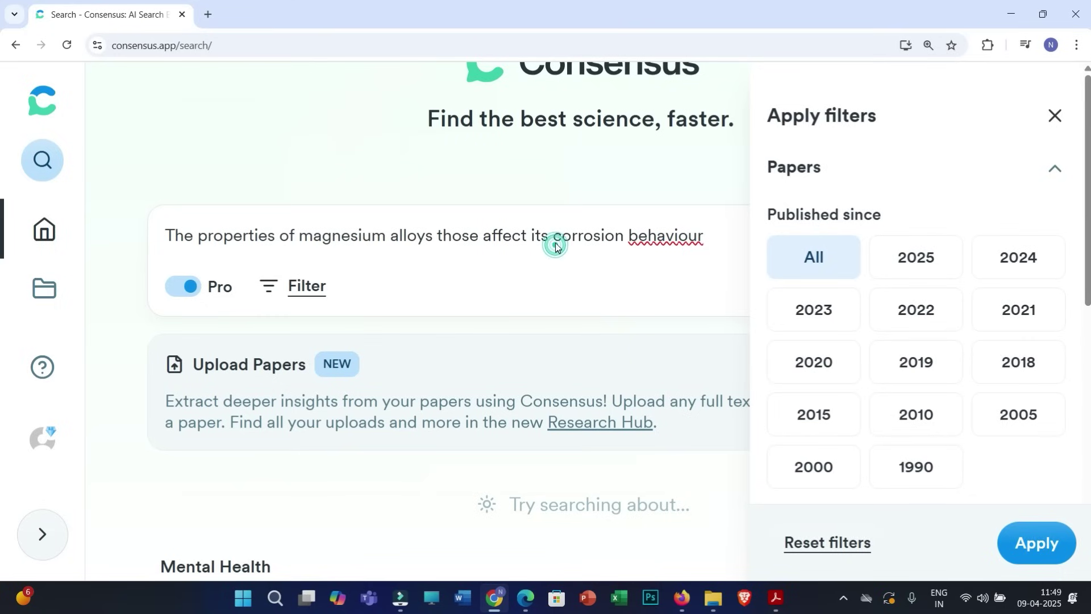
click(980, 285)
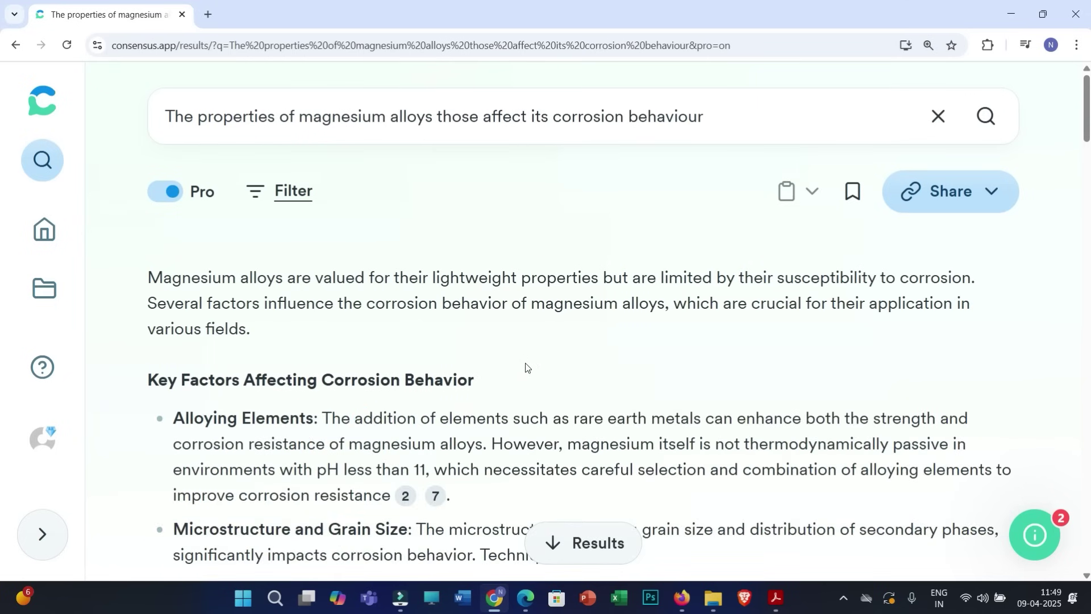
scroll(519, 360, down, 6)
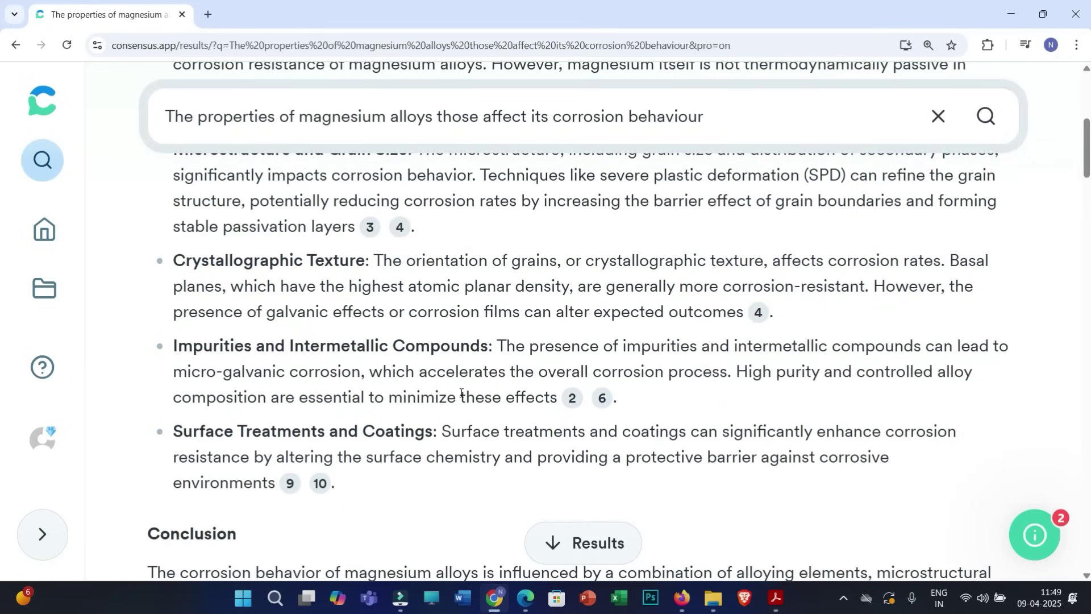
- Review the remaining corrosion factors, the Conclusion and the Related questions of the magnesium alloy properties analysis
scroll(461, 393, down, 3)
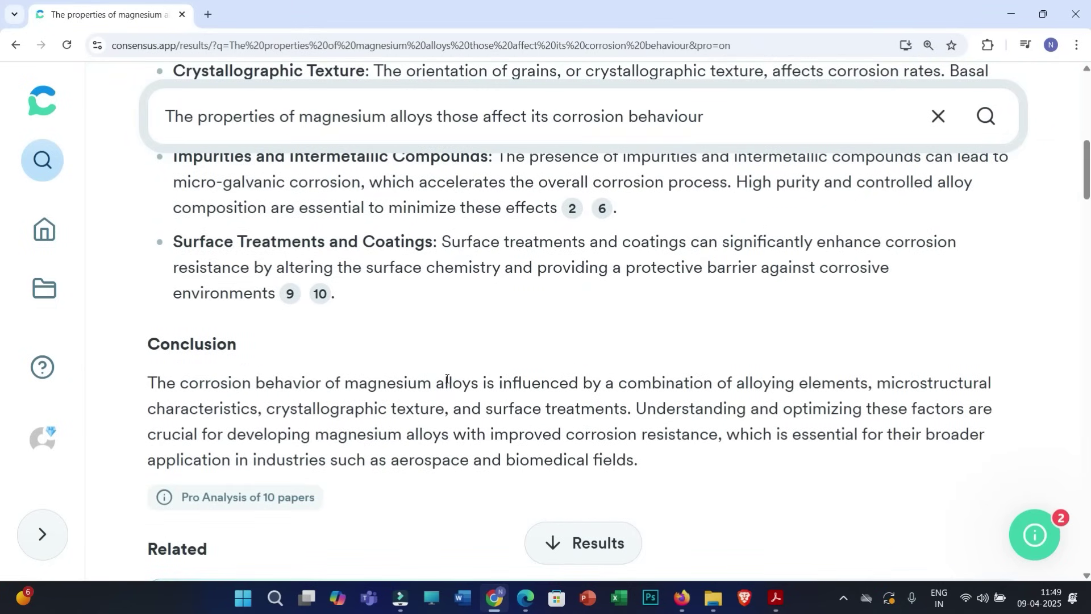
scroll(446, 379, up, 10)
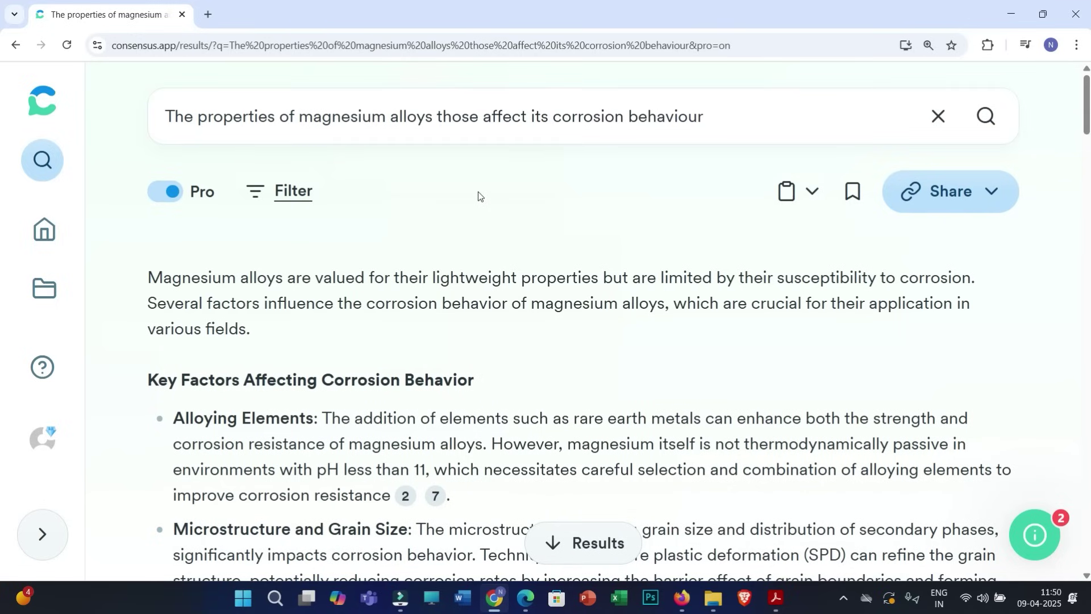
scroll(568, 227, down, 5)
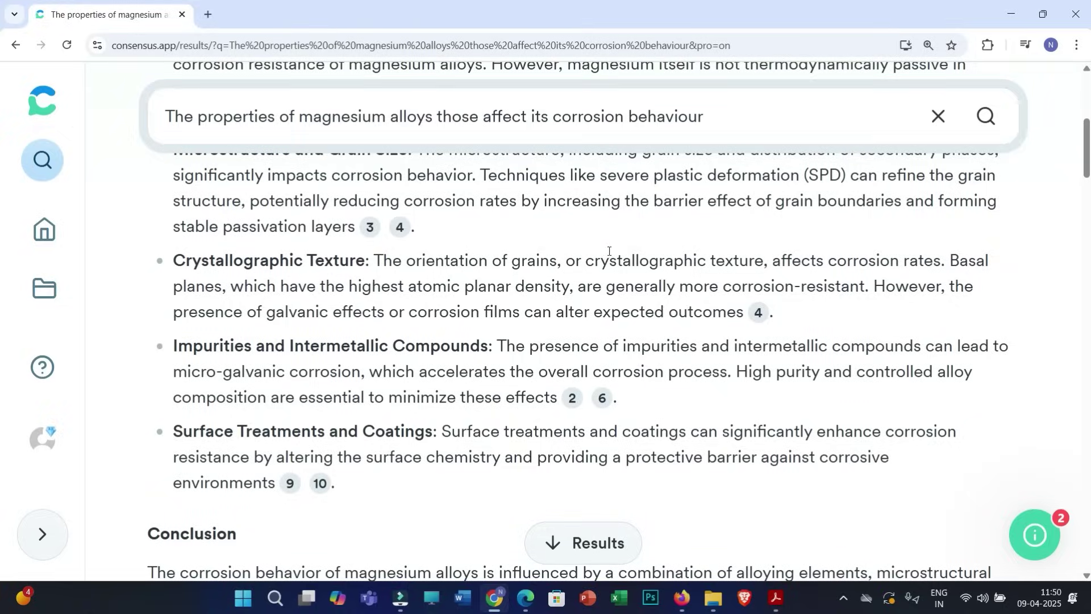
scroll(608, 251, down, 8)
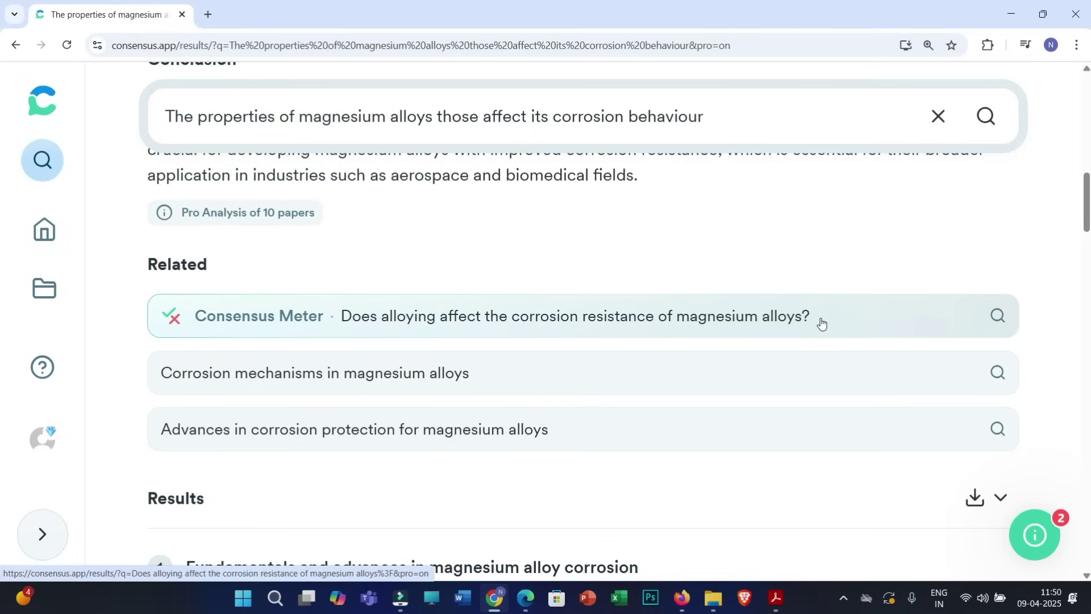
- View the copy options for the Pro Analysis and close them without copying anything
scroll(821, 323, up, 15)
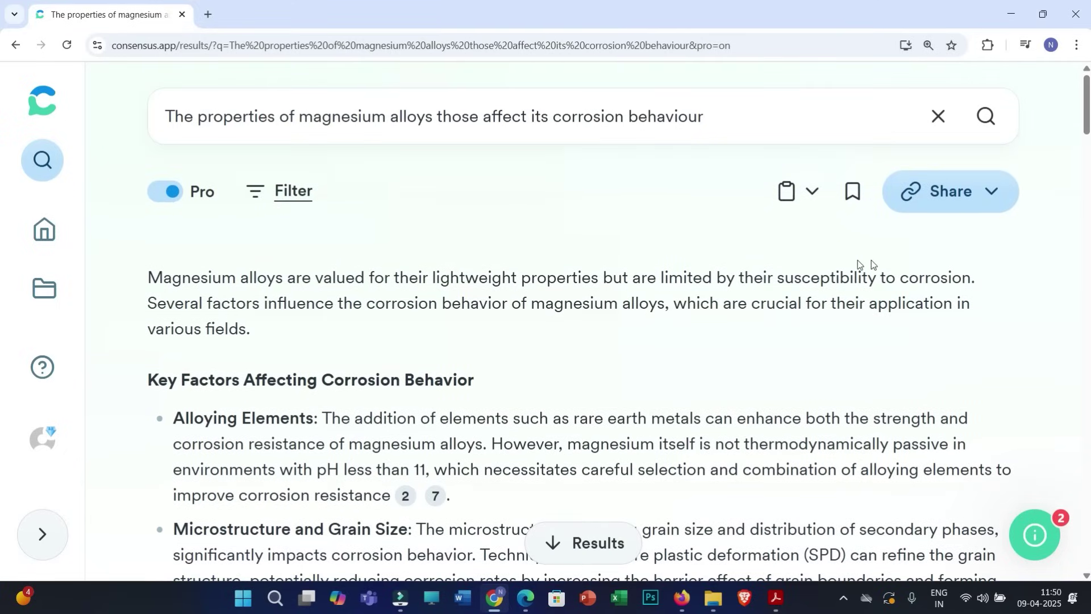
click(813, 196)
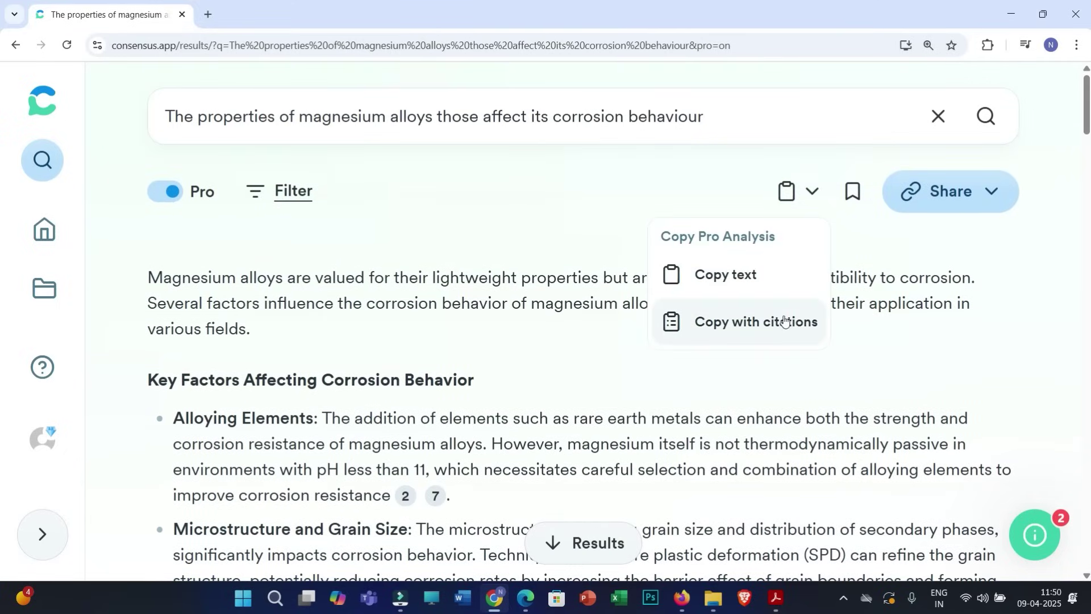
click(535, 354)
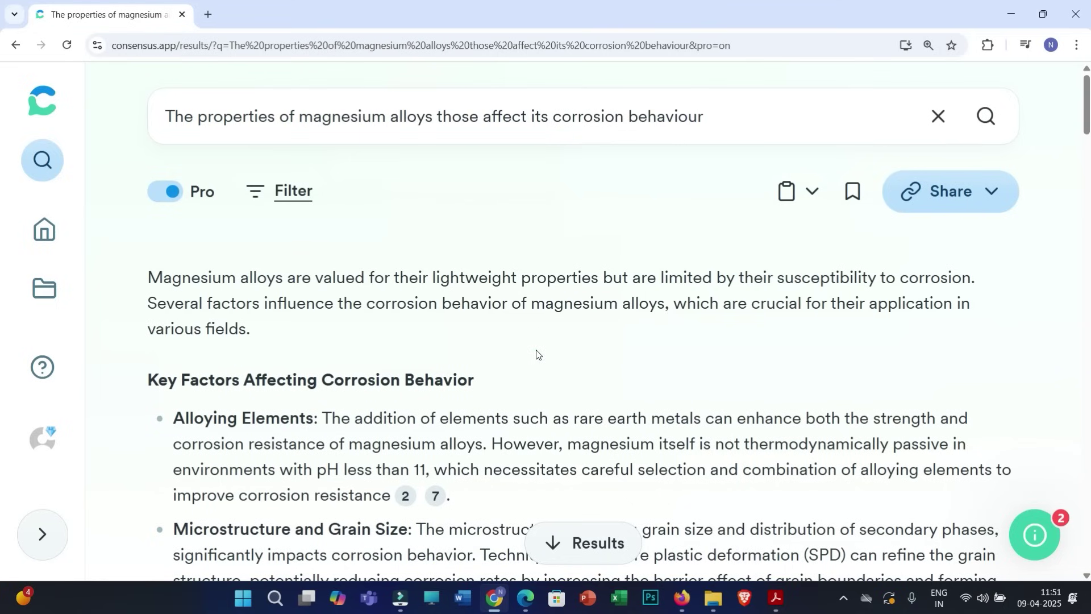